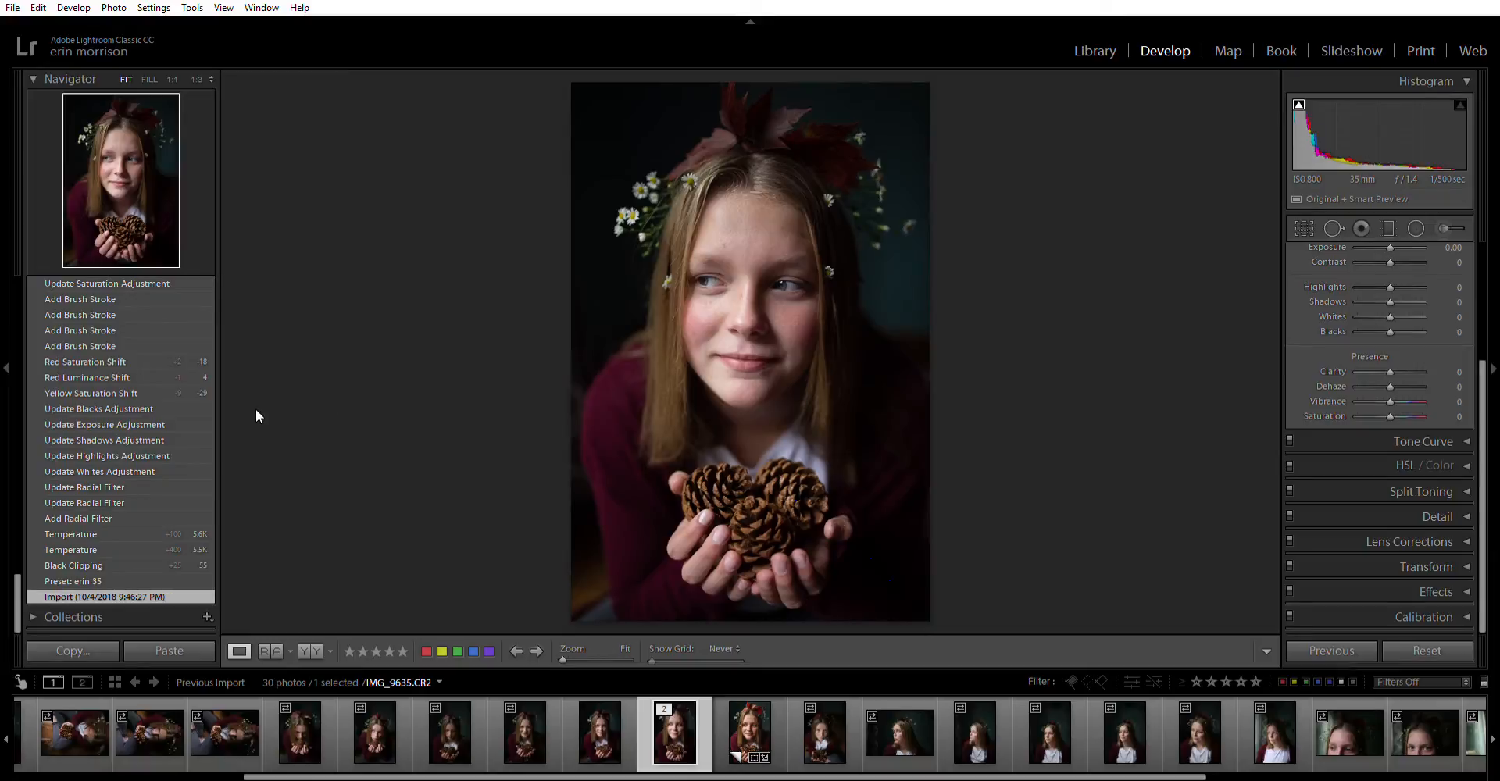
# Apply the erin 35 preset to the portrait and warm the white balance temperature to 5550.
pyautogui.scroll(10, 111, 343)
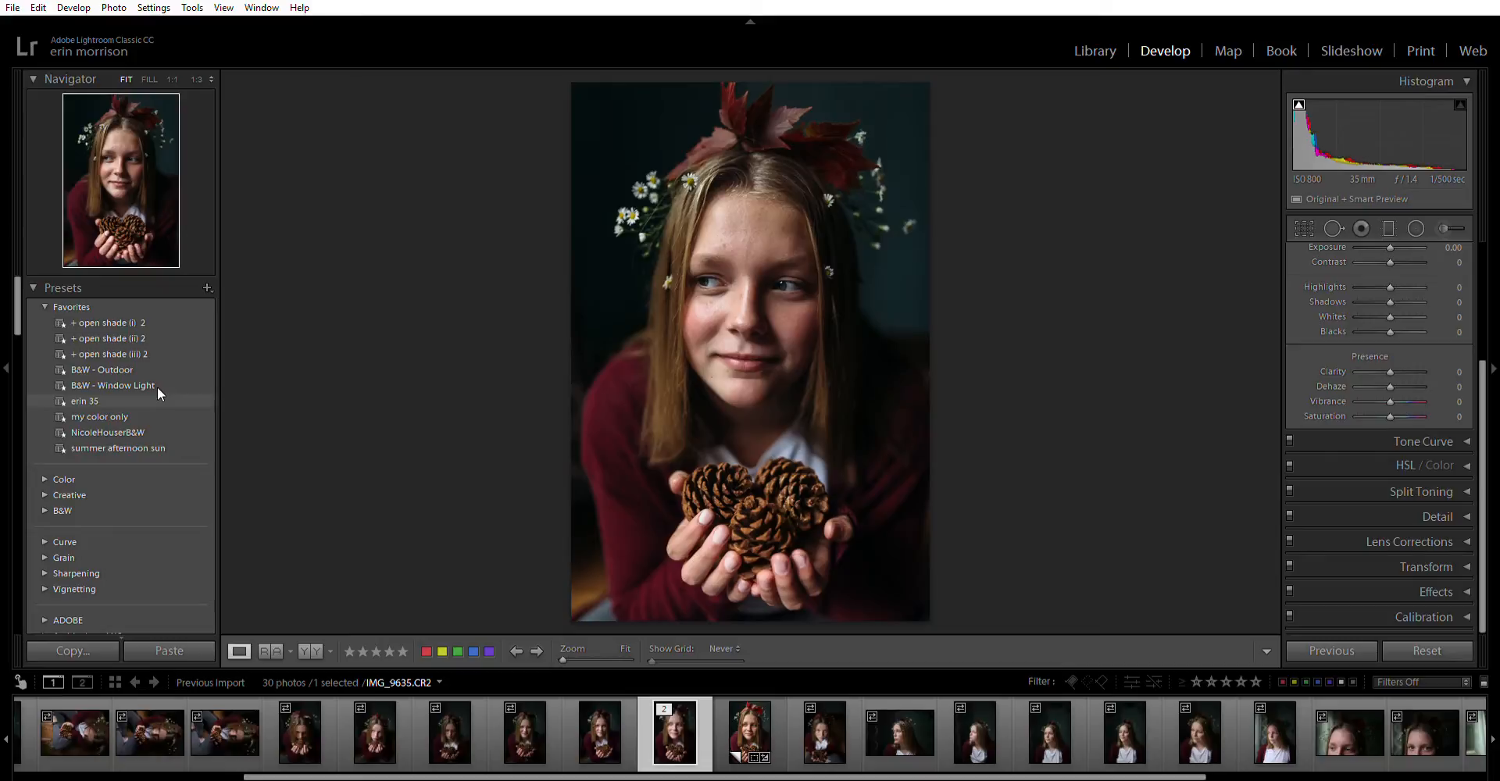
pyautogui.click(81, 394)
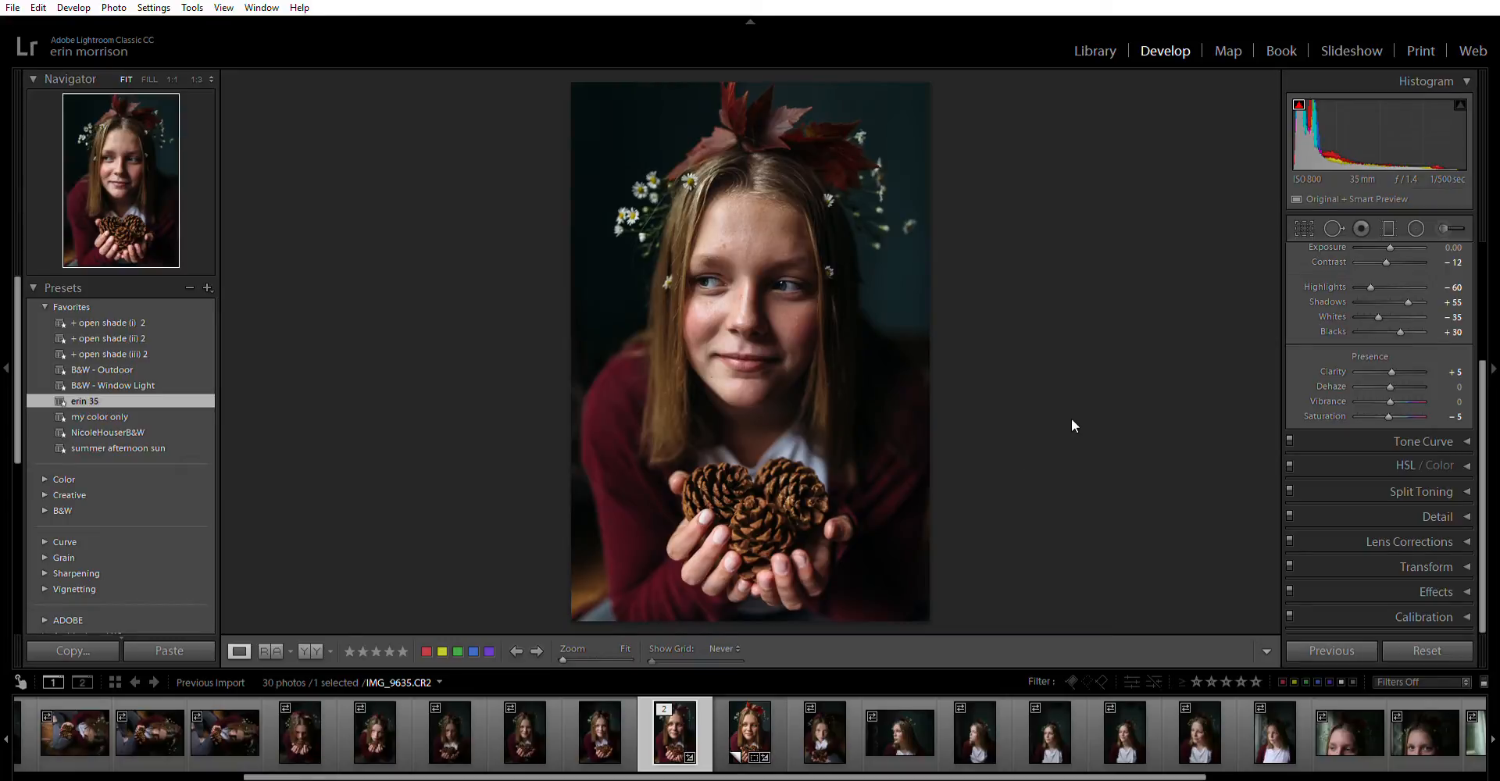
pyautogui.scroll(4, 1449, 367)
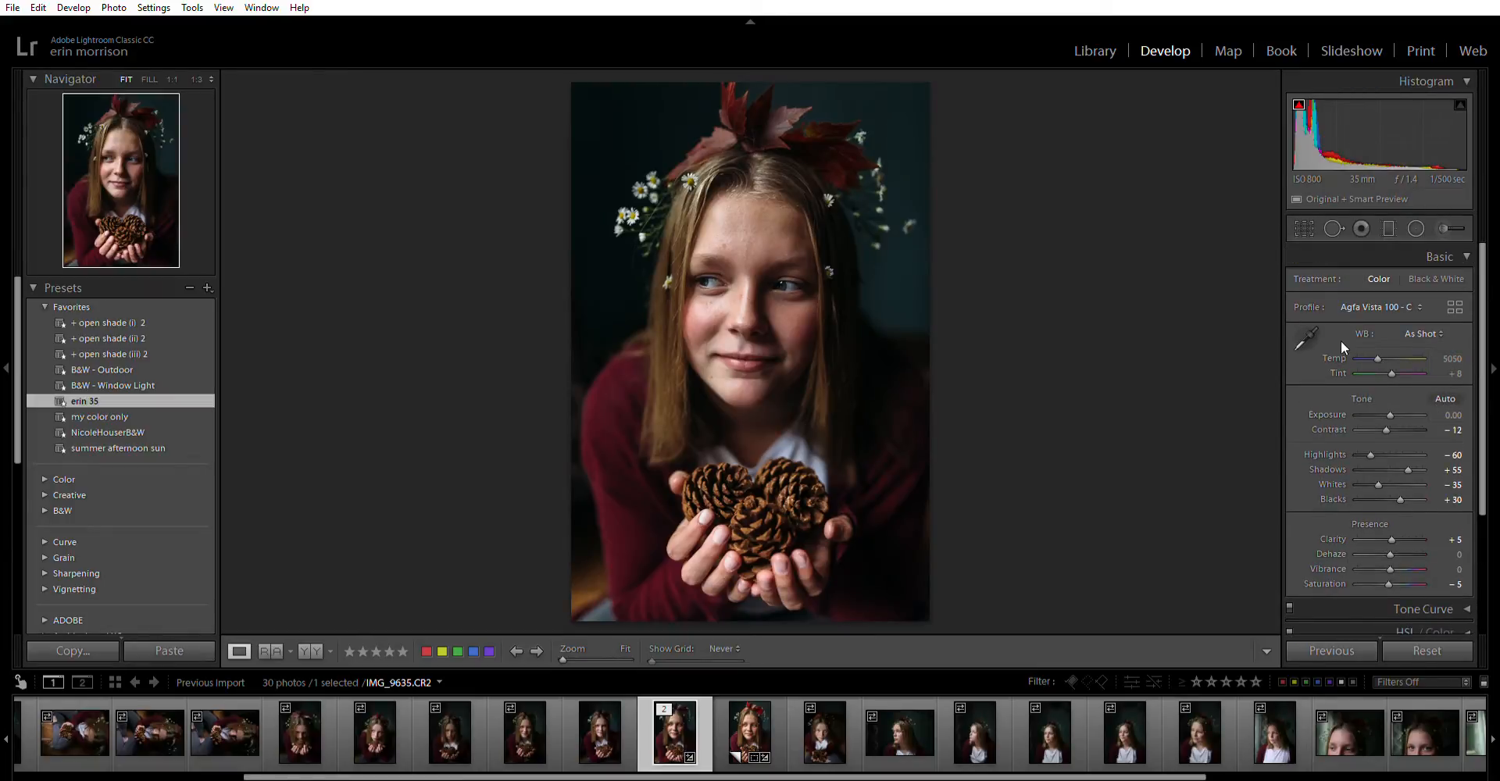
pyautogui.click(1305, 338)
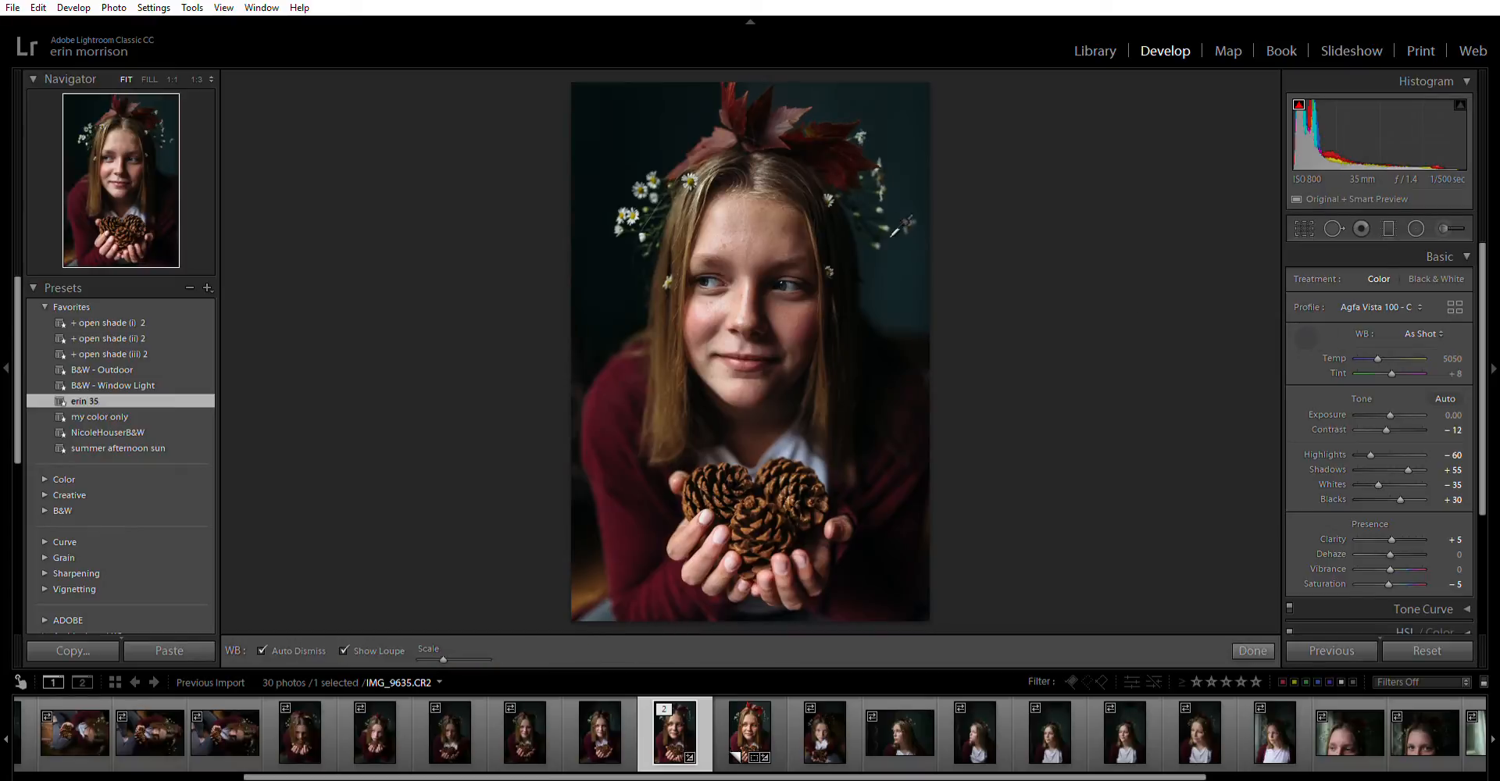
pyautogui.click(740, 233)
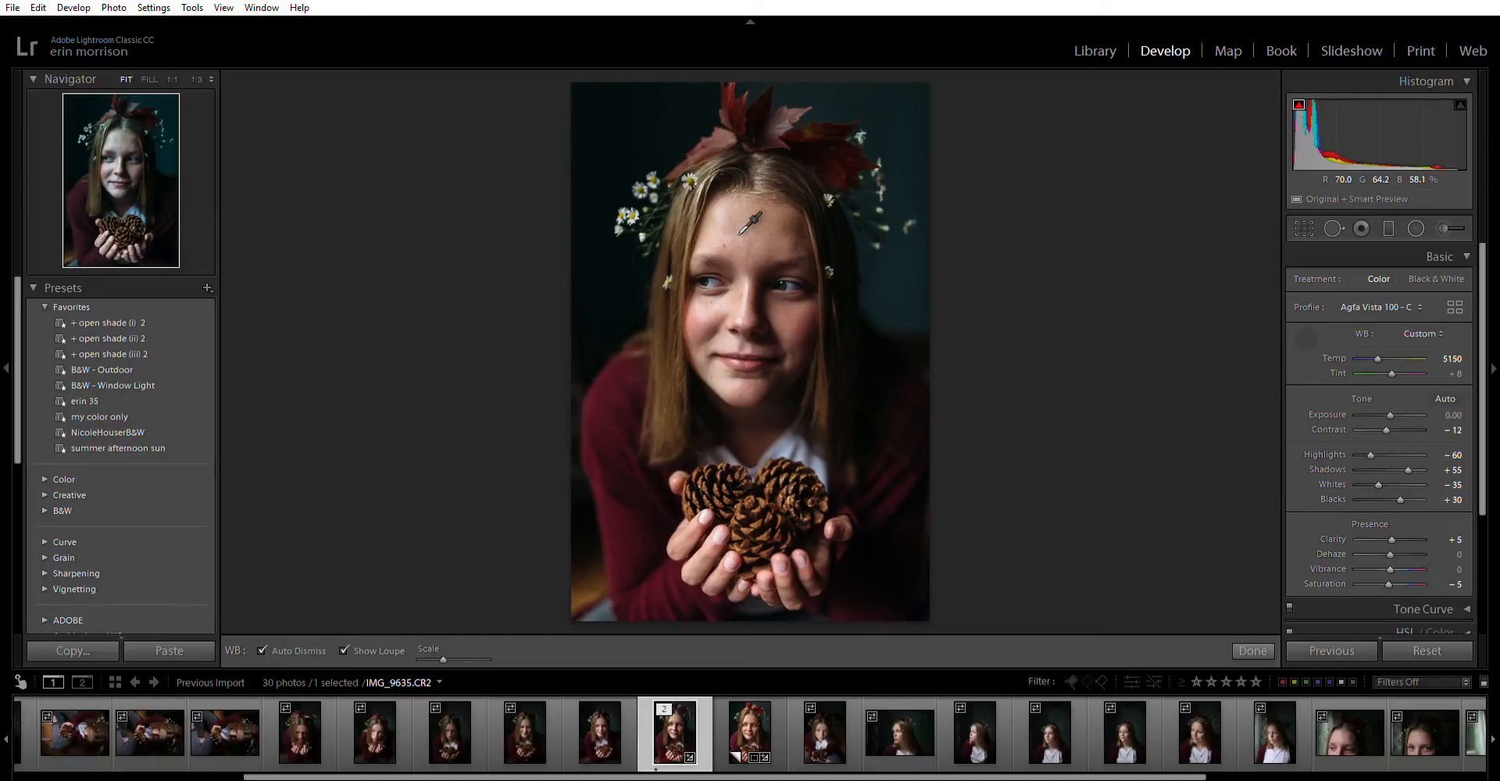
pyautogui.press('=')
pyautogui.press('=')
pyautogui.click(1306, 340)
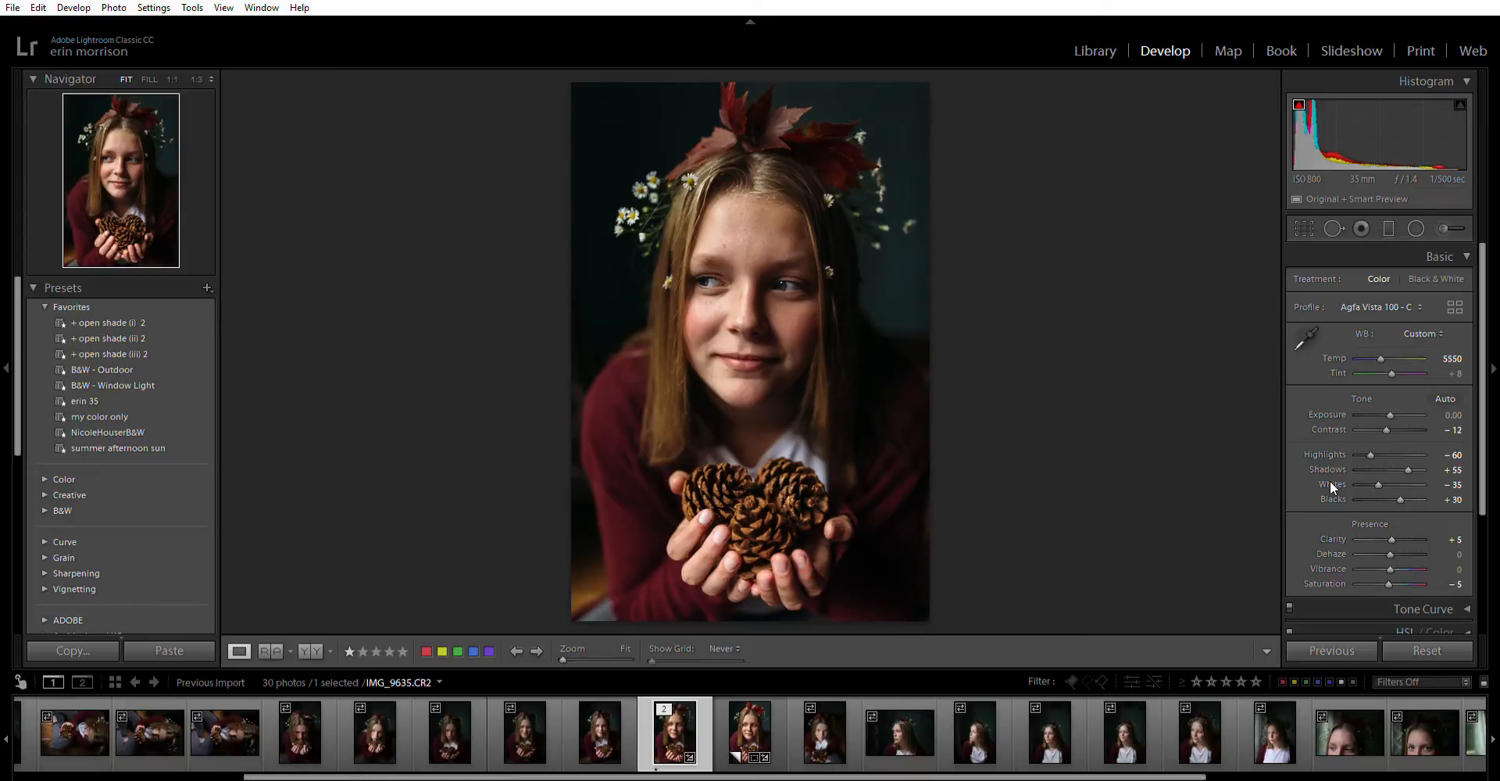
# Raise the Blacks of the whole photo to +55.
pyautogui.press('=')
pyautogui.press('=')
pyautogui.press('=')
pyautogui.press('=')
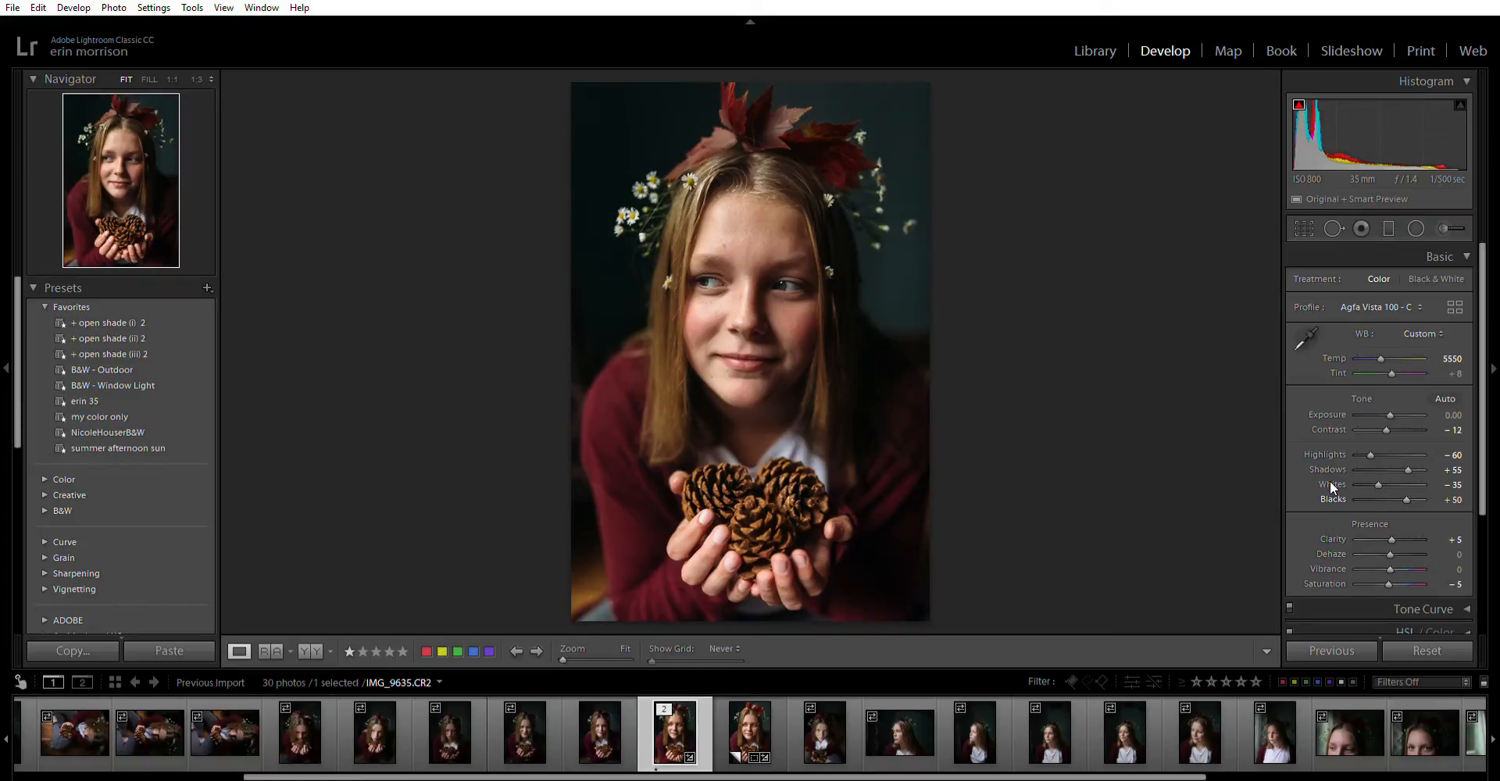
pyautogui.press('=')
# Add a large inverted radial filter centred on the girl's face and covering nearly the whole photo.
pyautogui.click(1415, 228)
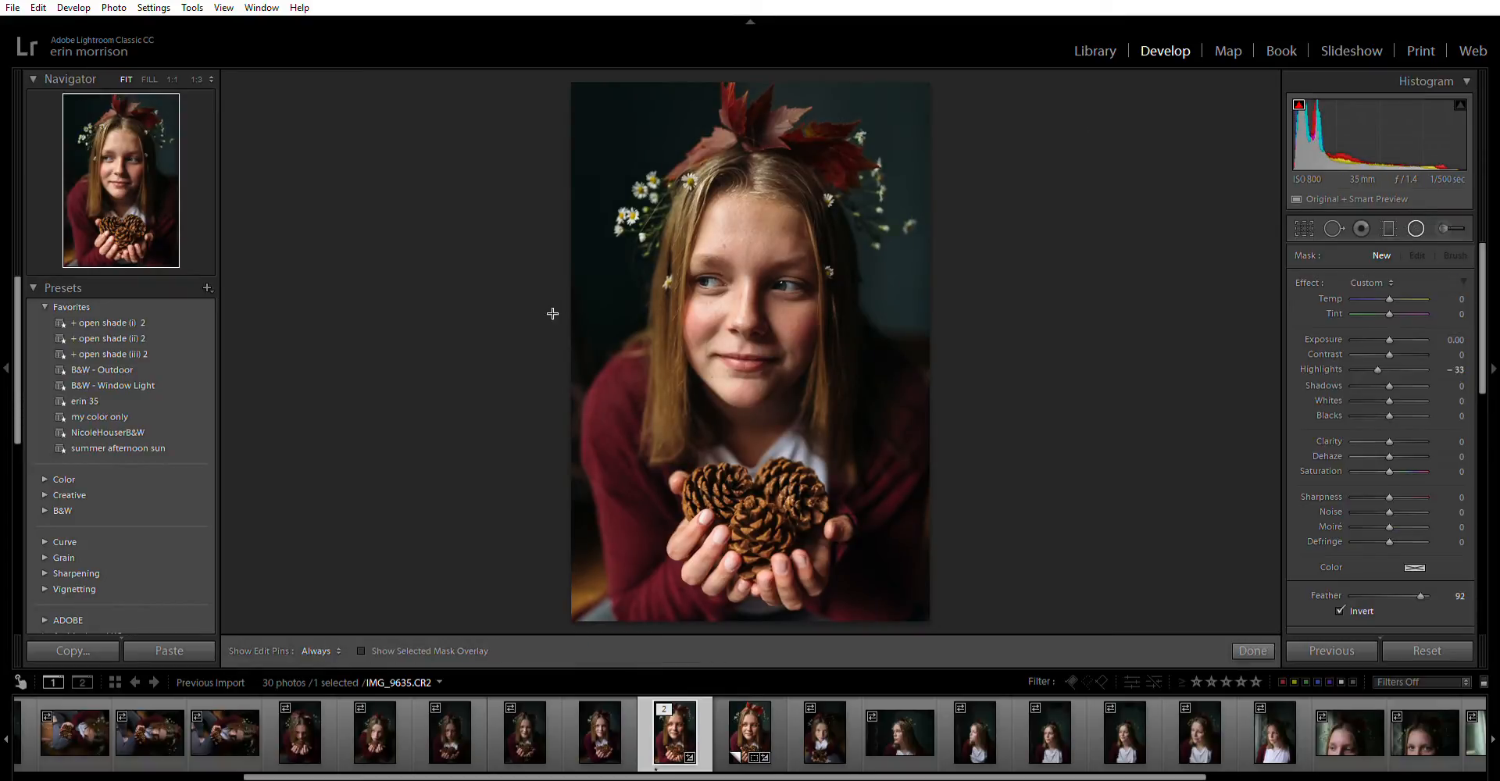
pyautogui.moveTo(688, 207); pyautogui.dragTo(930, 545)
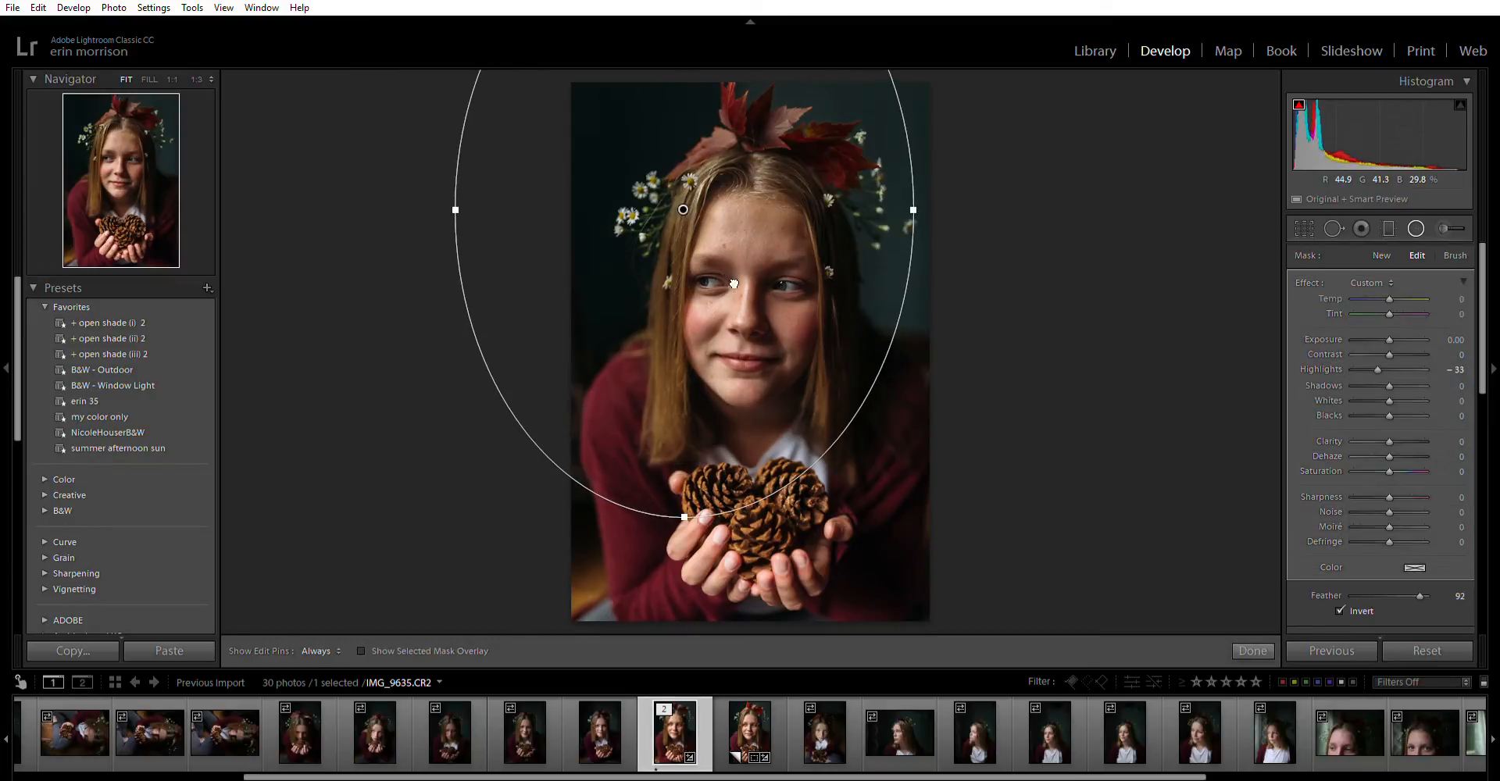
pyautogui.moveTo(733, 283); pyautogui.dragTo(796, 401)
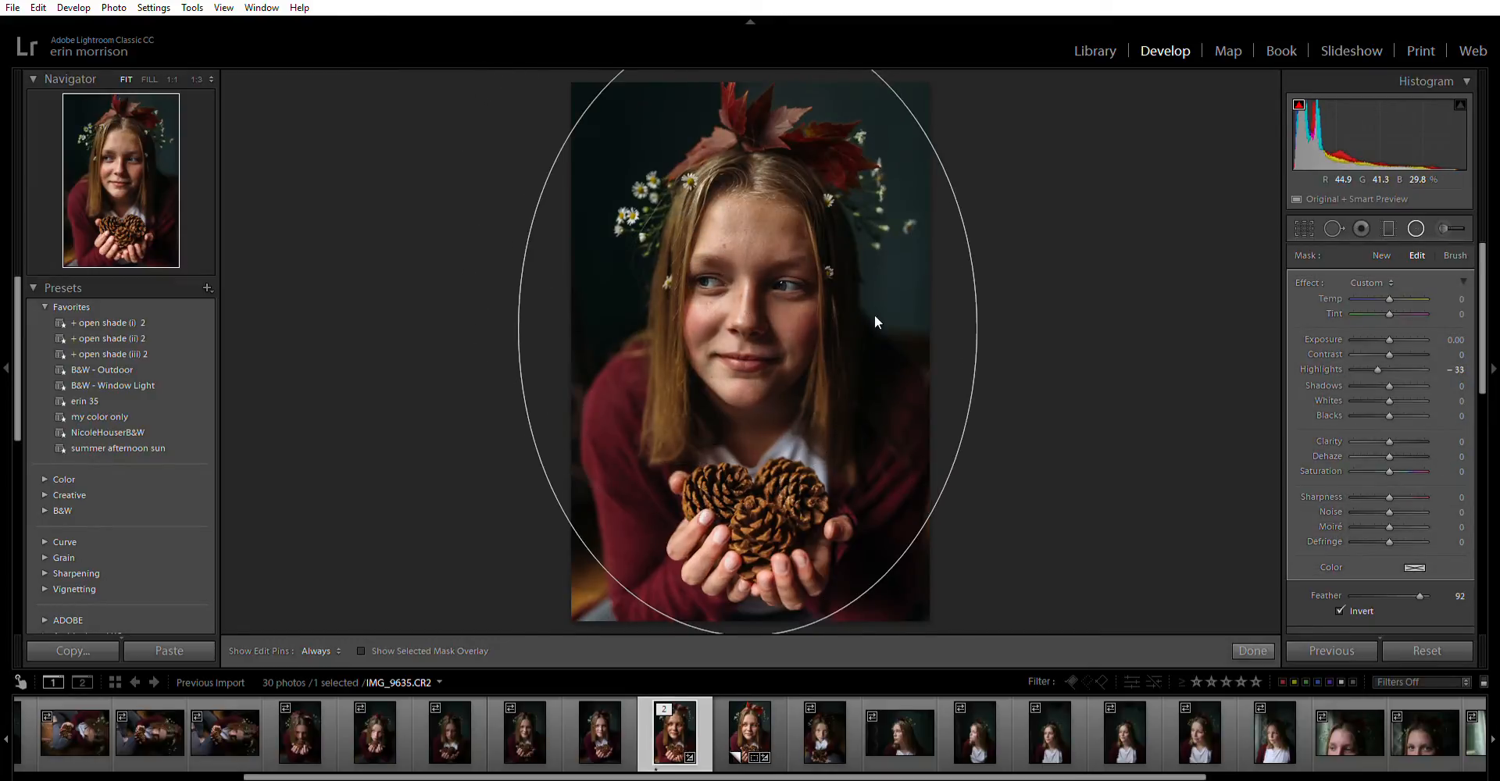
# Reset the radial filter's effect, set exposure 0.09, shadows 17, blacks 2 and clarity 4, and raise the sharpness slightly.
pyautogui.doubleClick(1302, 270)
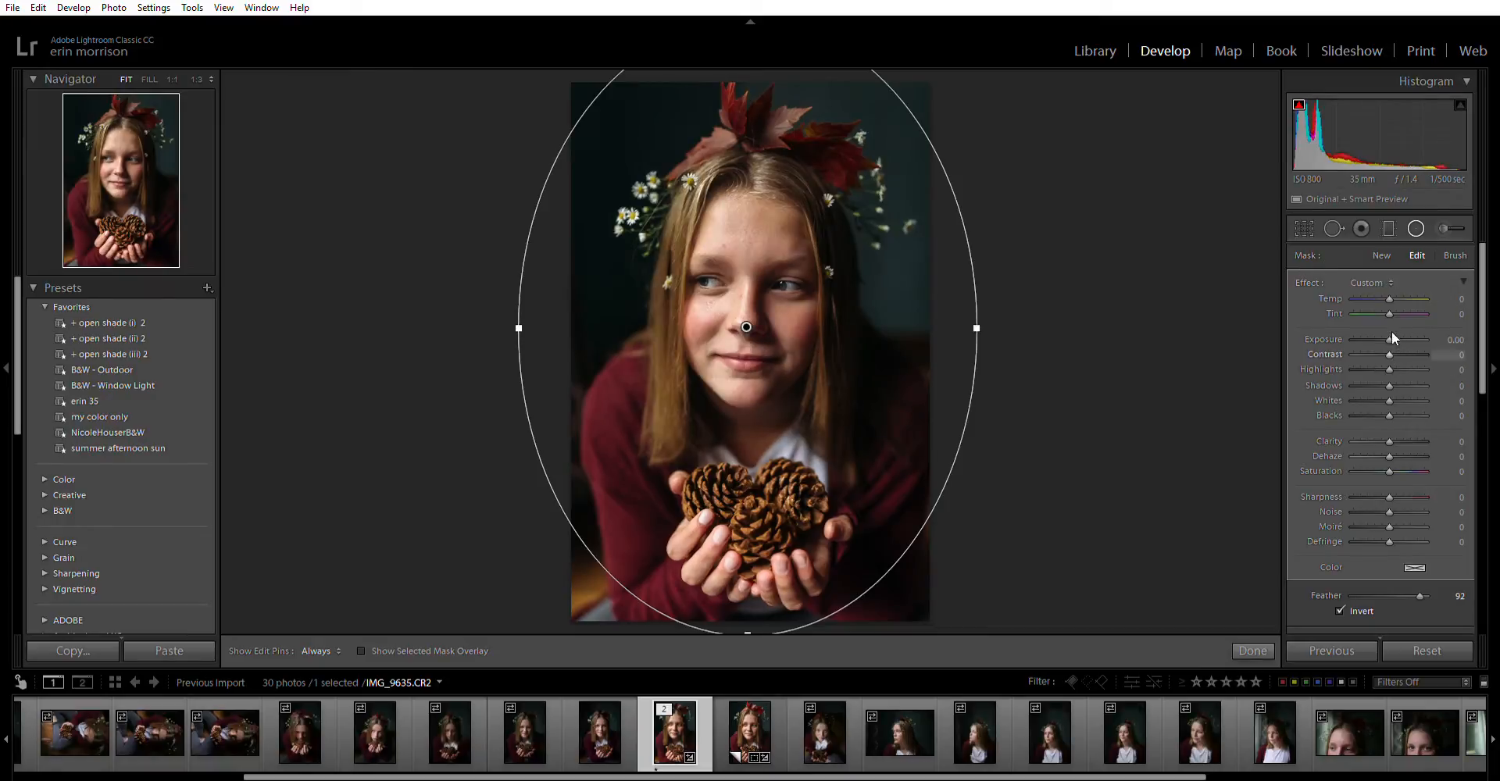
pyautogui.moveTo(1391, 339); pyautogui.dragTo(1391, 339)
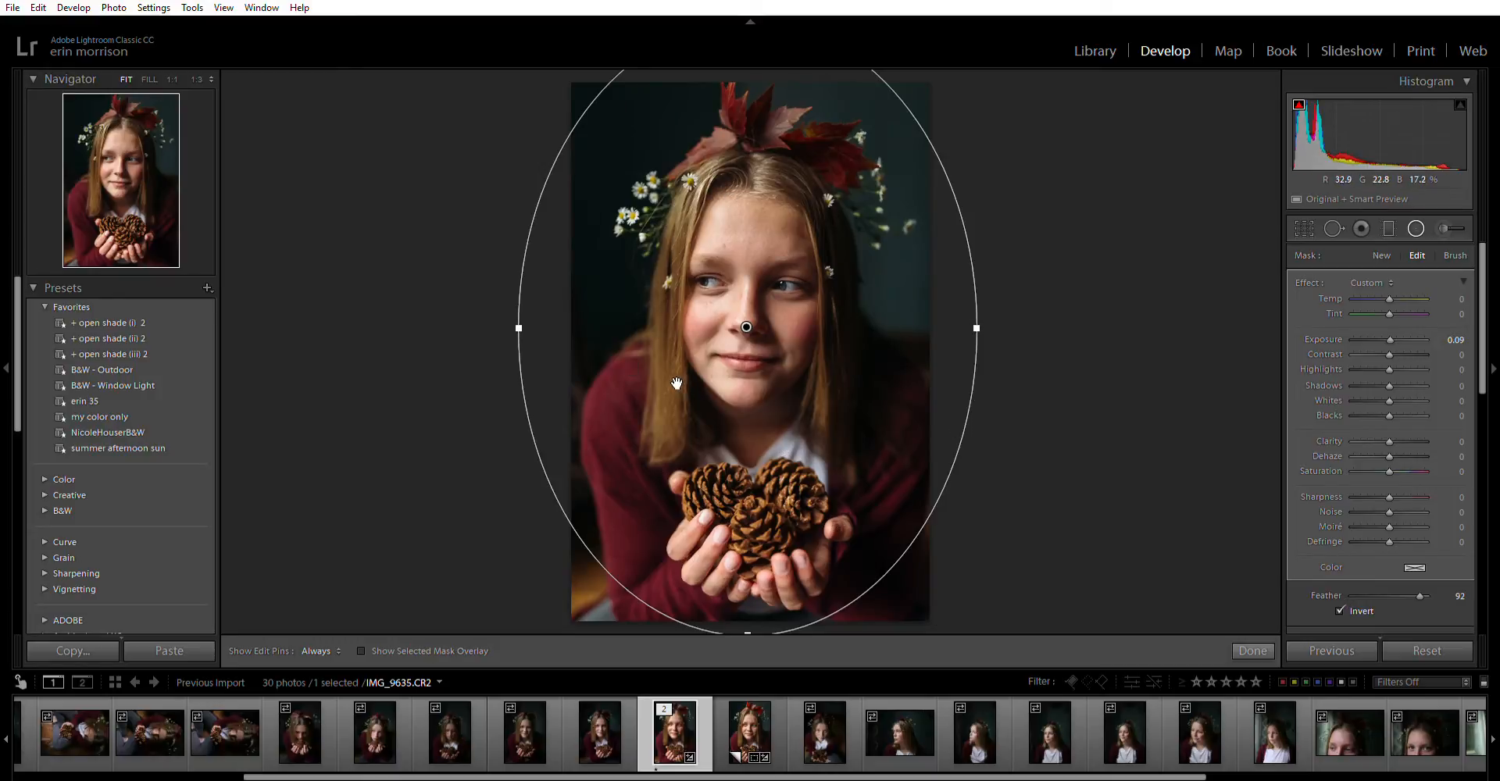
pyautogui.click(1339, 609)
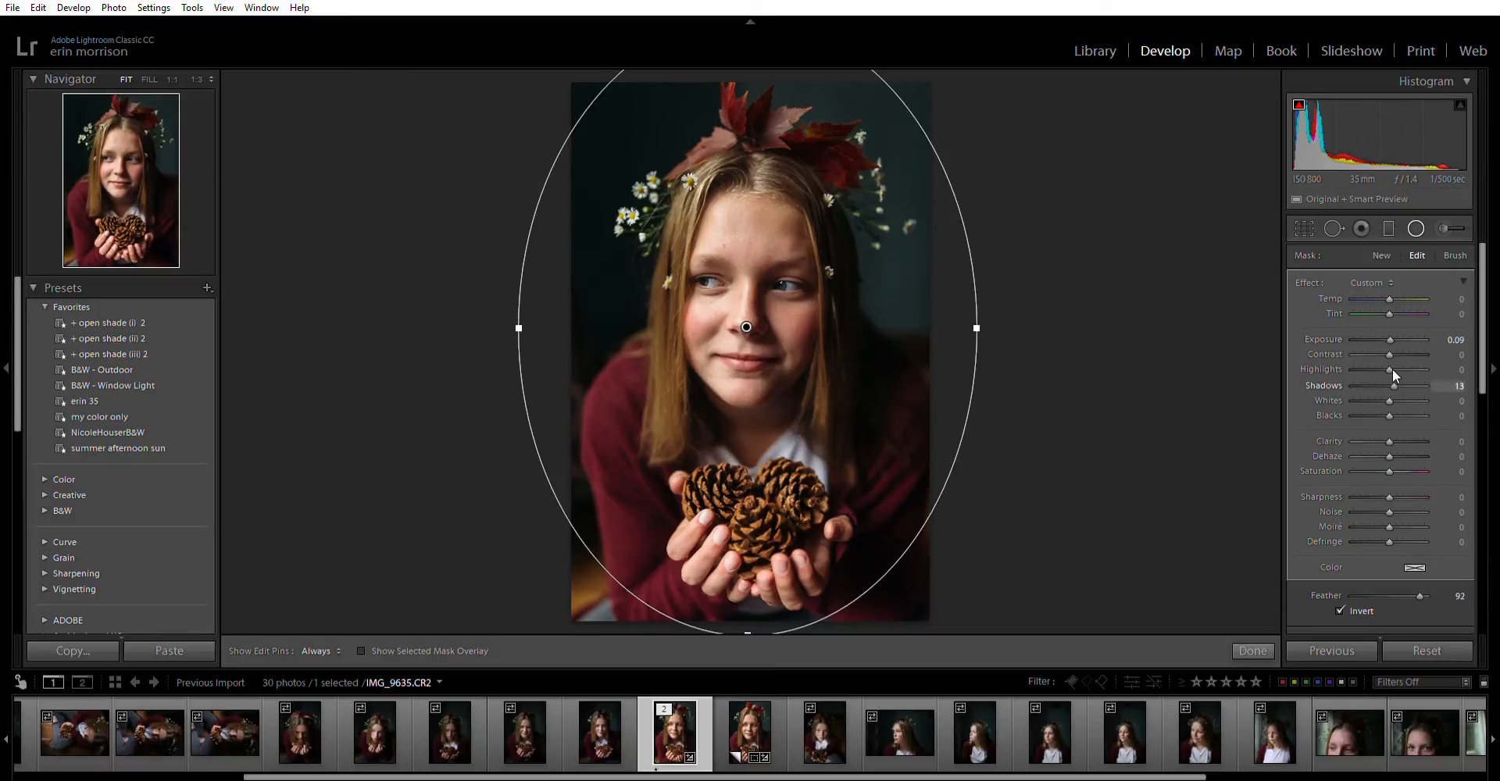
pyautogui.moveTo(1392, 368); pyautogui.dragTo(1394, 326)
pyautogui.moveTo(1389, 440); pyautogui.dragTo(1391, 440)
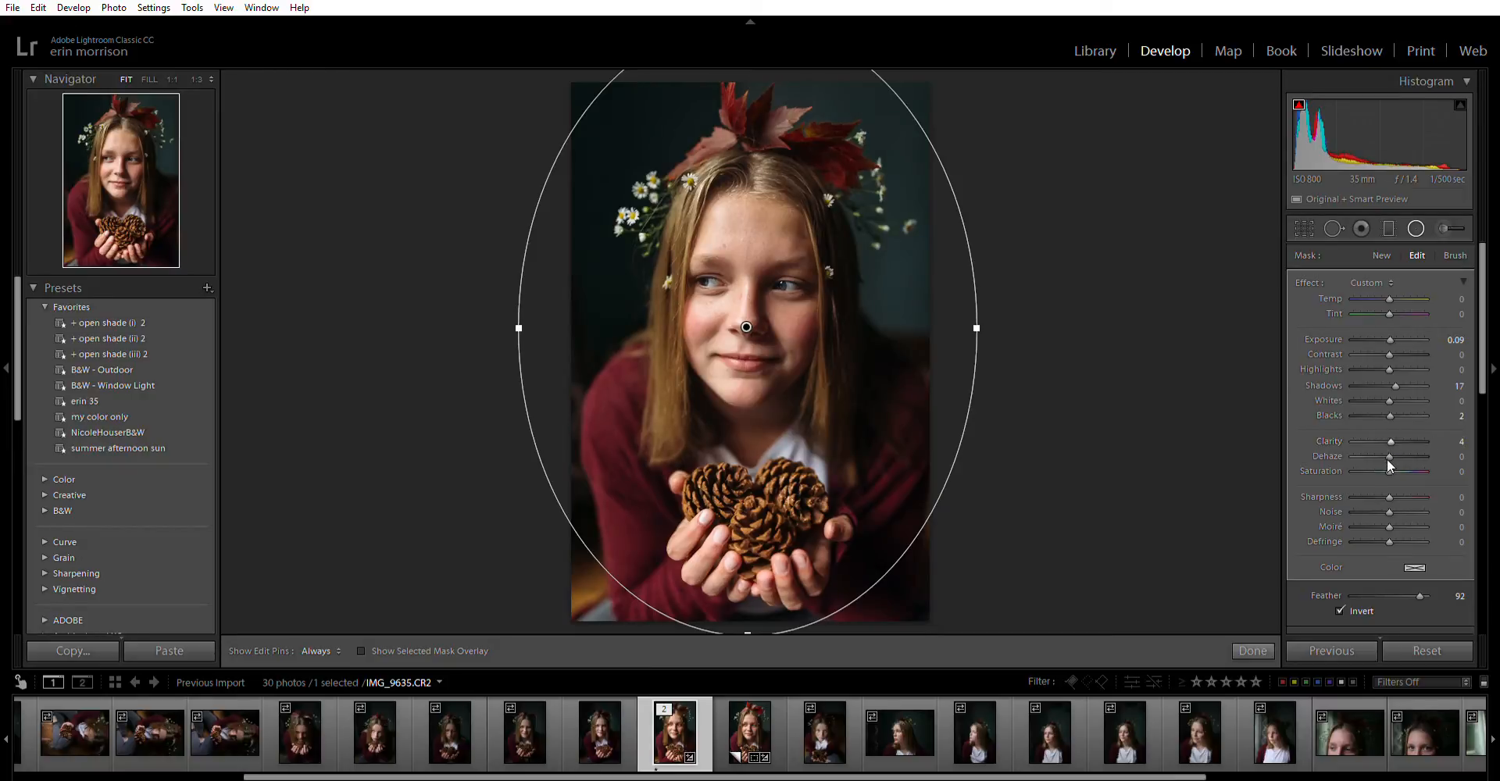
pyautogui.moveTo(1390, 497); pyautogui.dragTo(1392, 497)
pyautogui.click(1415, 227)
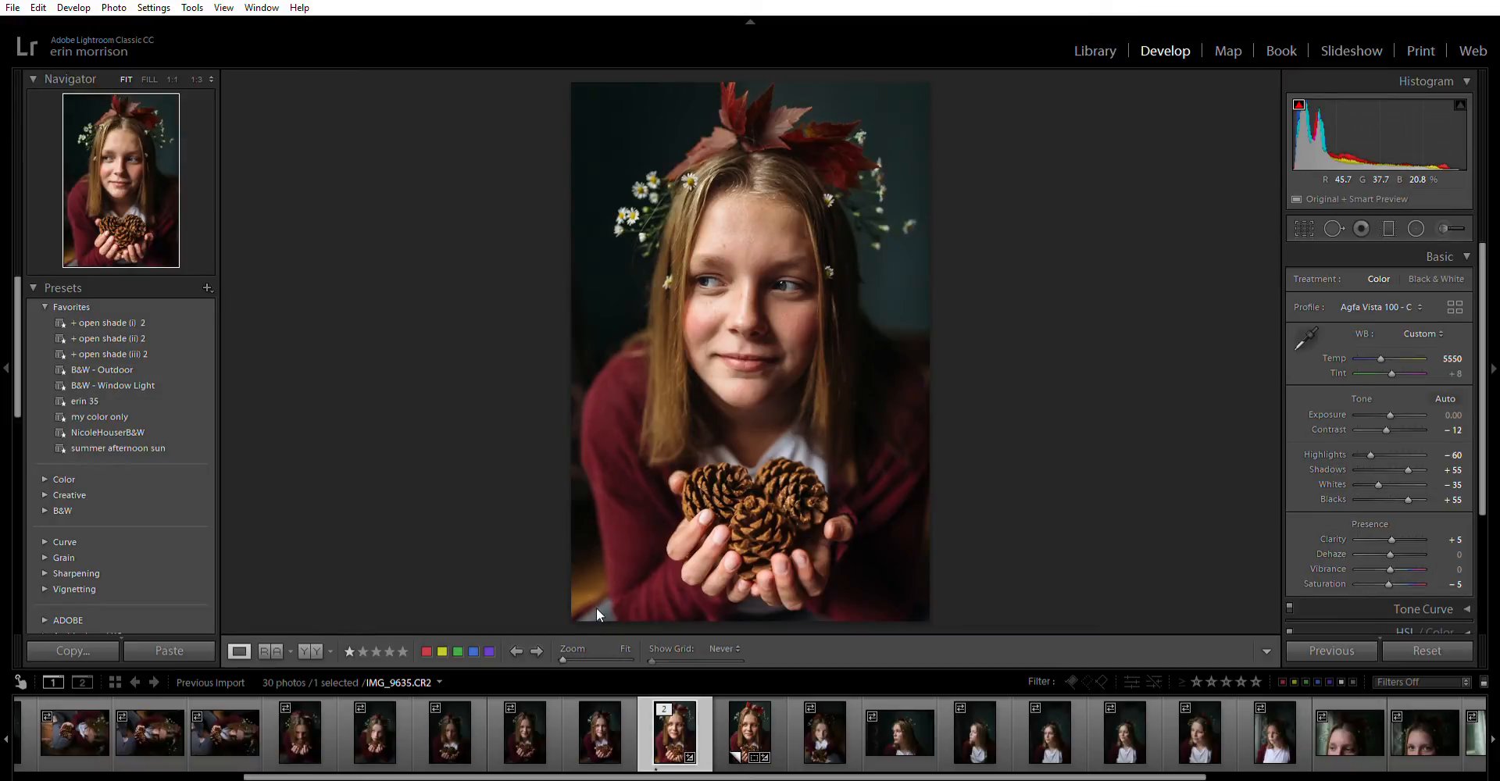
# Reset the adjustment brush and darken the photo's lower-left corner with exposure -2.00, highlights -83 and whites -100.
pyautogui.click(1442, 216)
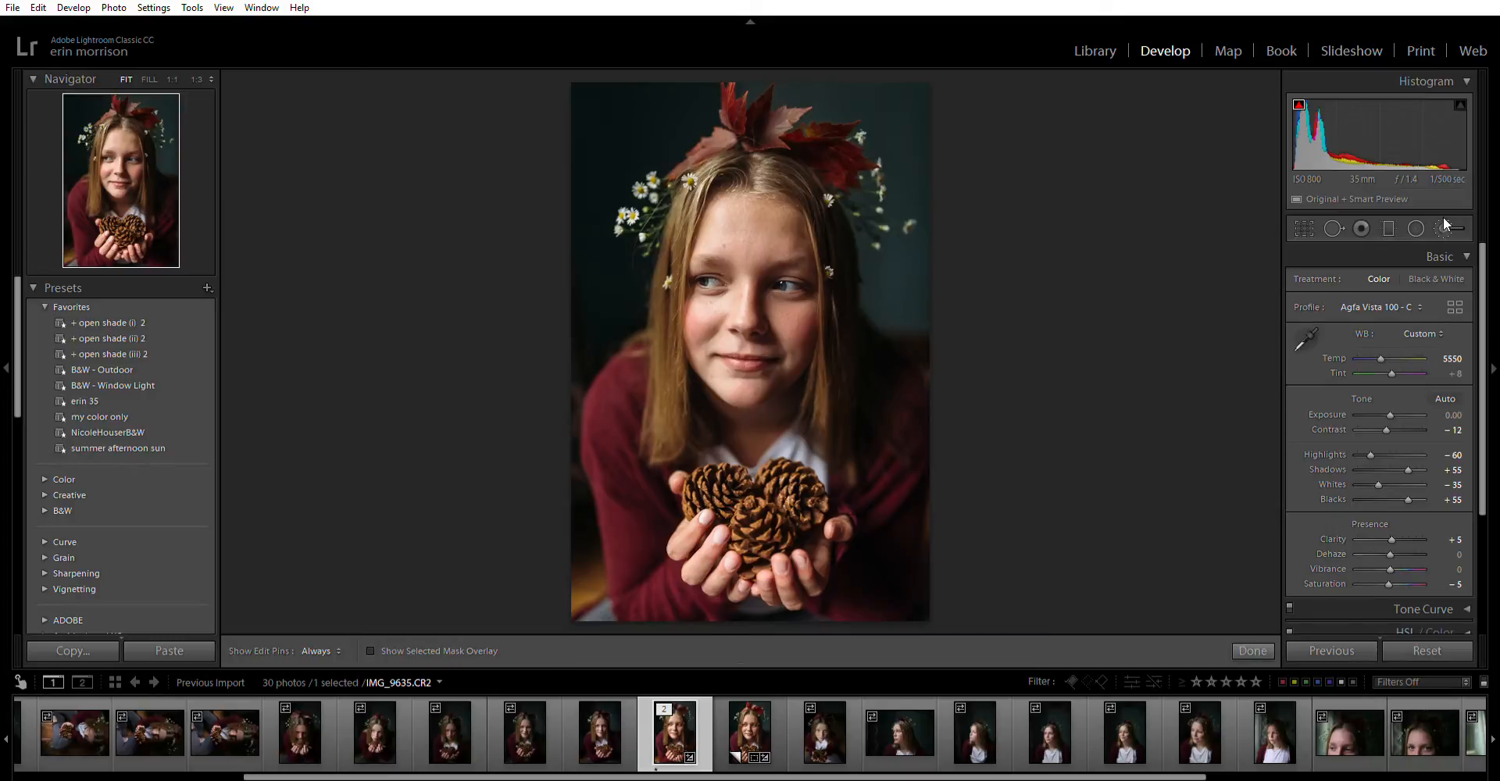
pyautogui.doubleClick(1309, 282)
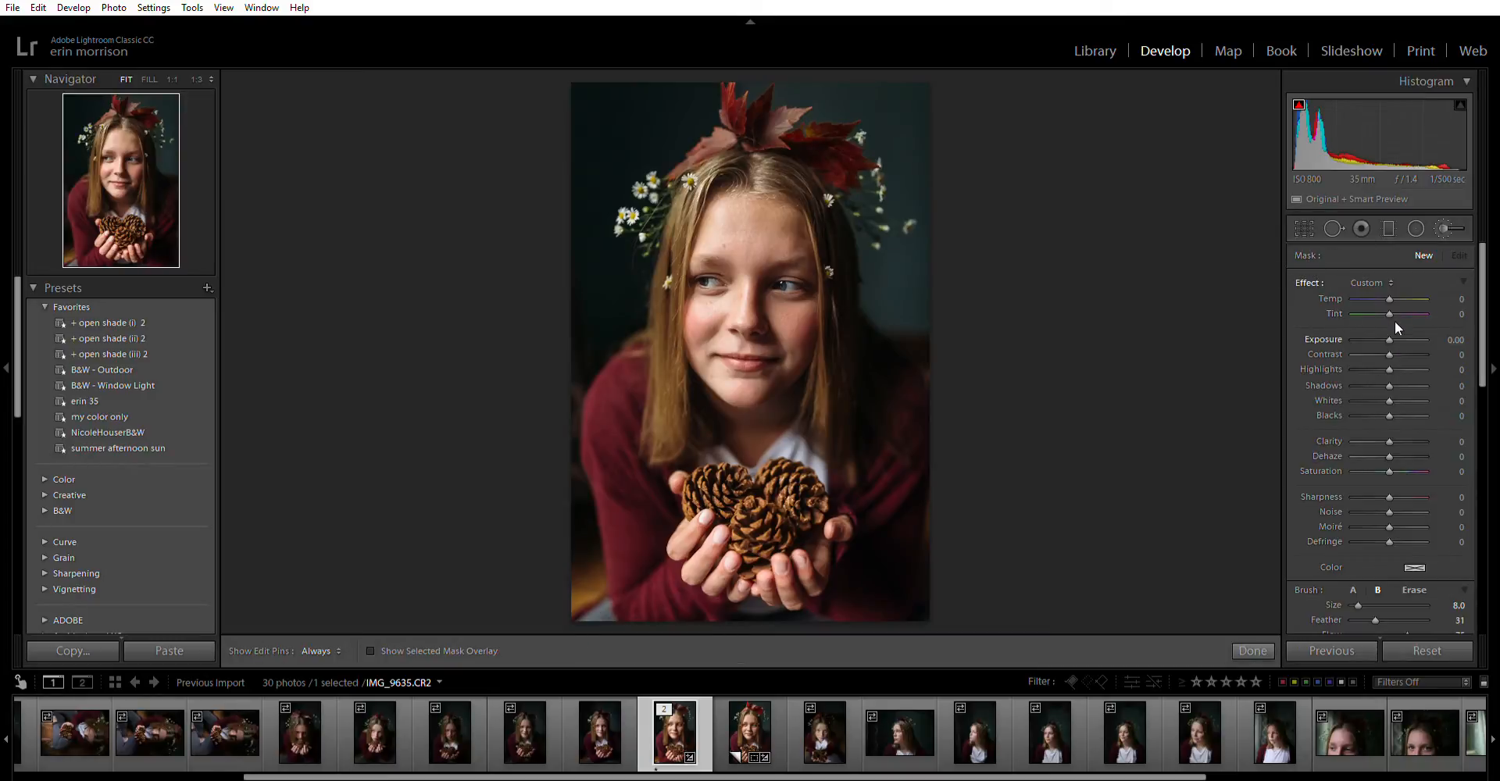
pyautogui.moveTo(1390, 339); pyautogui.dragTo(1371, 327)
pyautogui.moveTo(611, 597)
pyautogui.mouseDown()
pyautogui.moveTo(600, 627)
pyautogui.moveTo(611, 583)
pyautogui.moveTo(619, 637)
pyautogui.moveTo(616, 574)
pyautogui.mouseUp()
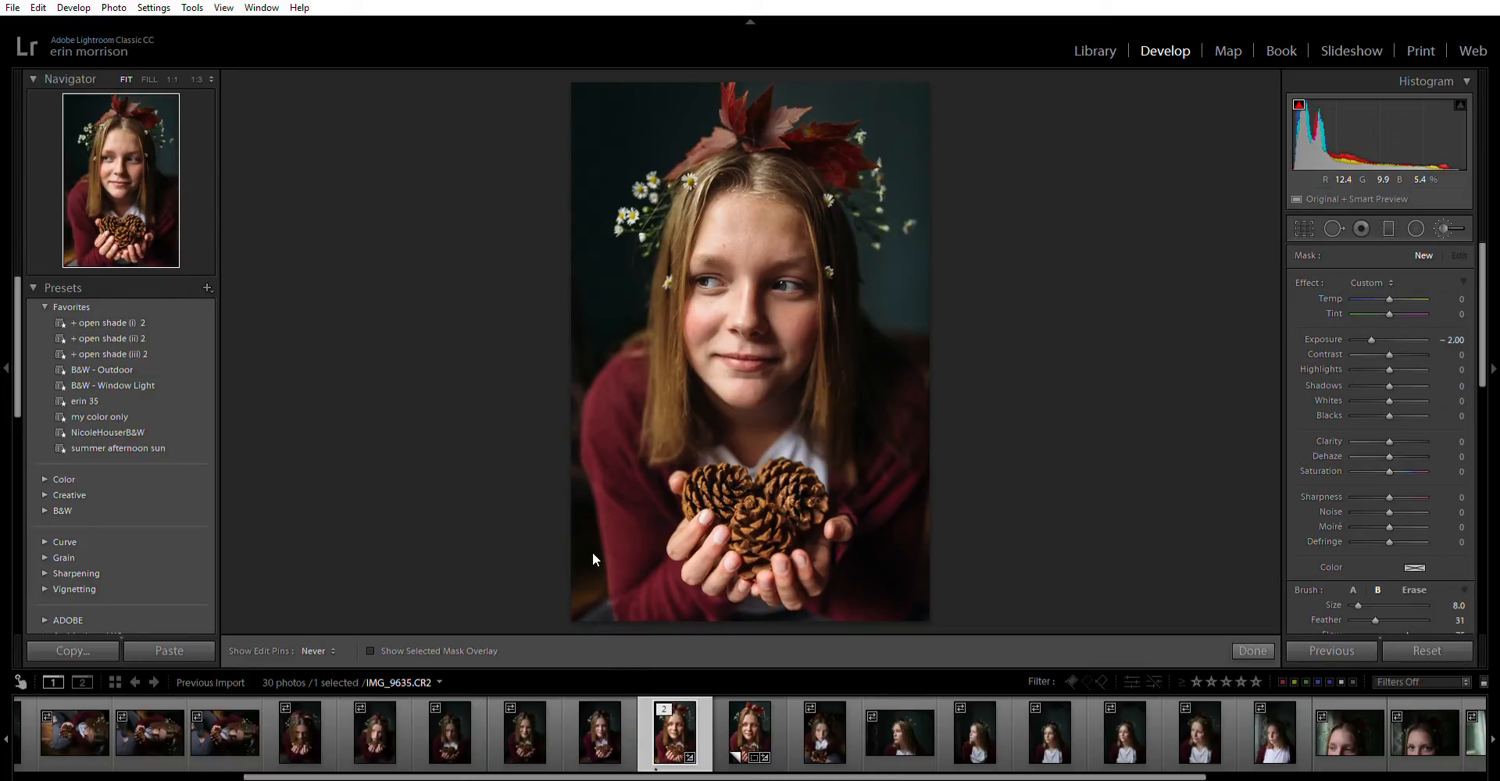
pyautogui.moveTo(1389, 368)
pyautogui.mouseDown()
pyautogui.moveTo(1364, 369)
pyautogui.moveTo(1357, 400)
pyautogui.moveTo(1344, 401)
pyautogui.mouseUp()
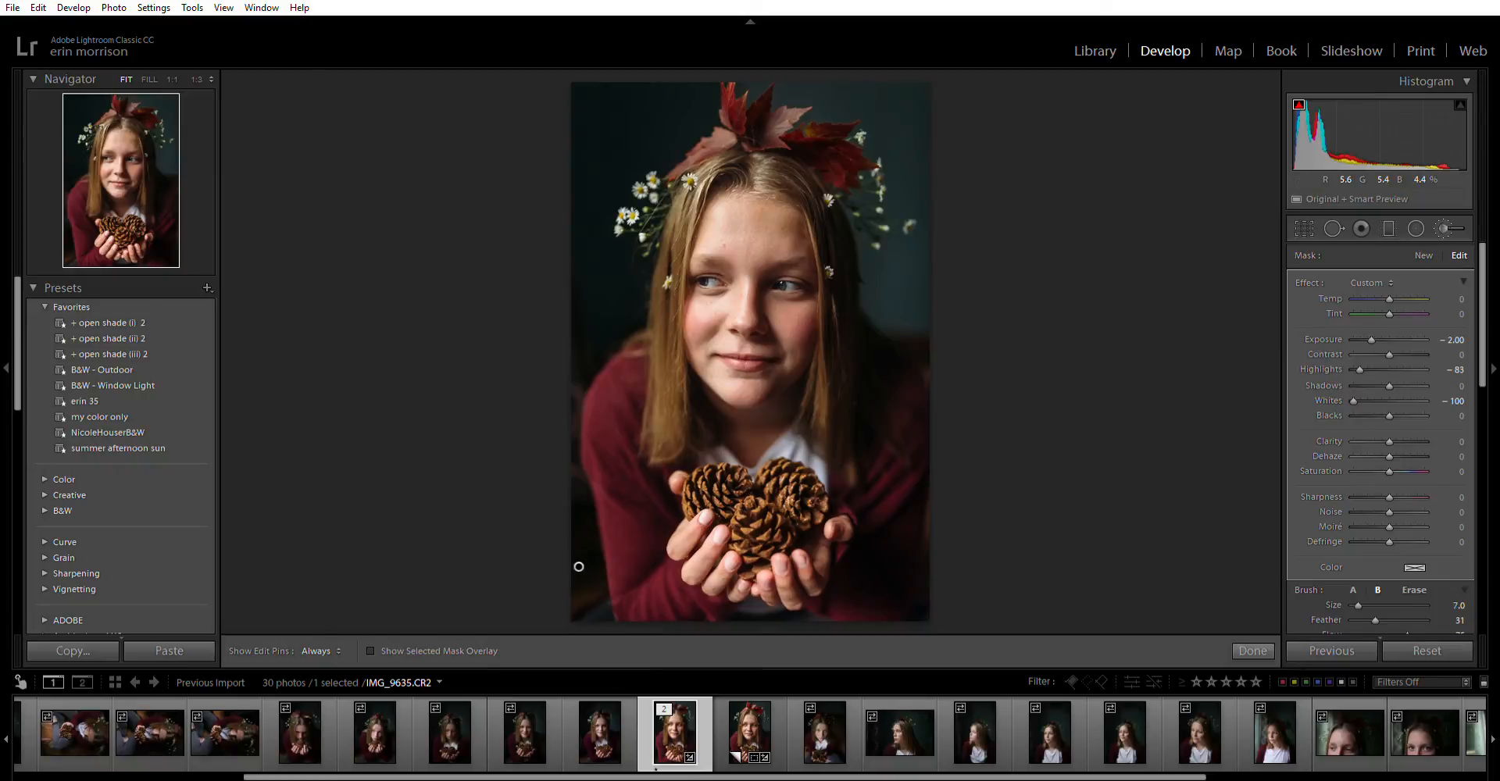
# Paint the darkening up the photo's left edge with a size 5 brush, finish the mask and compare the result with the original.
pyautogui.press('[')
pyautogui.press('[')
pyautogui.press('[')
pyautogui.press('h')
pyautogui.moveTo(589, 609)
pyautogui.mouseDown()
pyautogui.moveTo(607, 586)
pyautogui.moveTo(586, 614)
pyautogui.moveTo(588, 581)
pyautogui.moveTo(609, 587)
pyautogui.moveTo(619, 617)
pyautogui.moveTo(582, 500)
pyautogui.mouseUp()
pyautogui.moveTo(572, 423)
pyautogui.mouseDown()
pyautogui.moveTo(589, 382)
pyautogui.moveTo(594, 510)
pyautogui.moveTo(586, 427)
pyautogui.mouseUp()
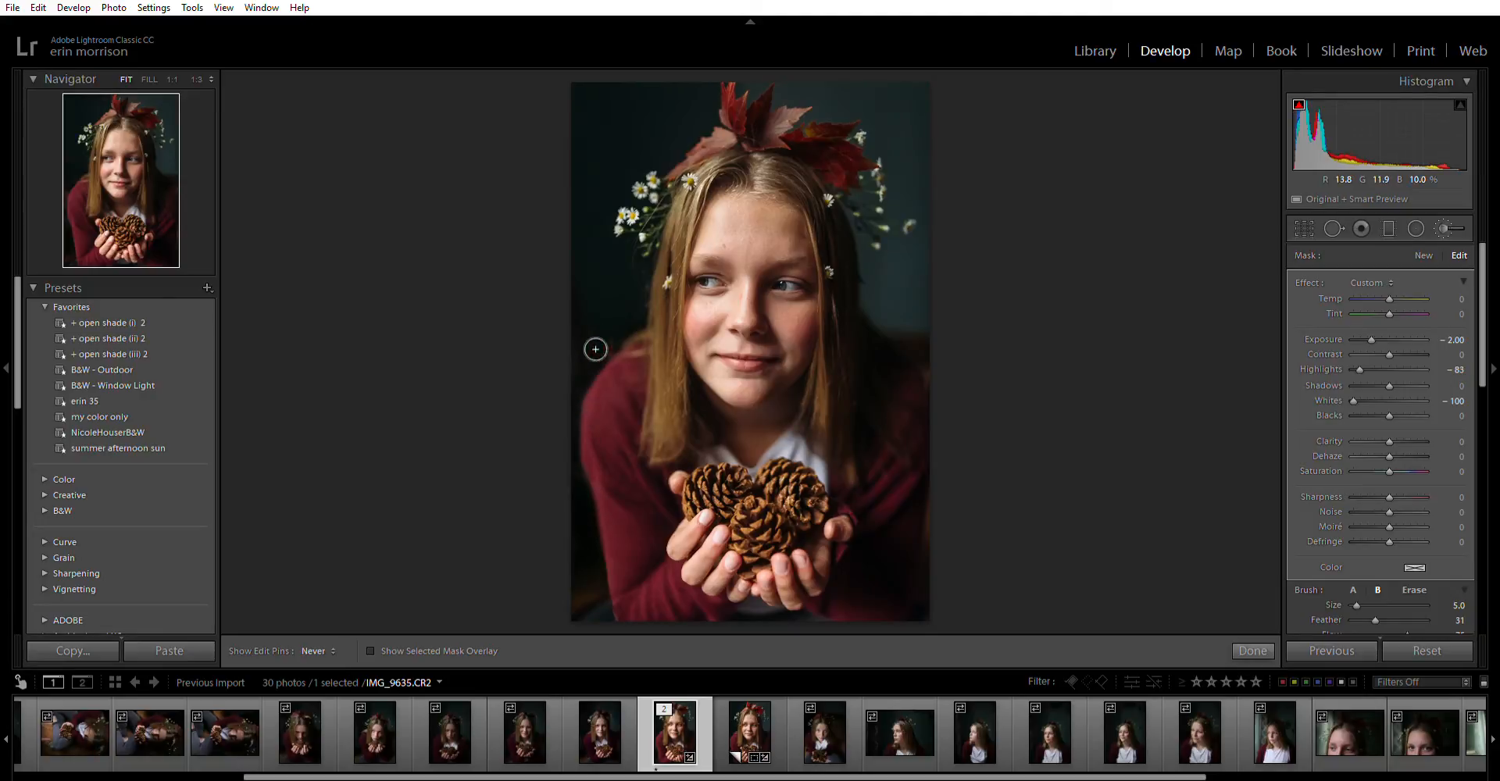
pyautogui.press('h')
pyautogui.press('h')
pyautogui.press('h')
pyautogui.click(1252, 651)
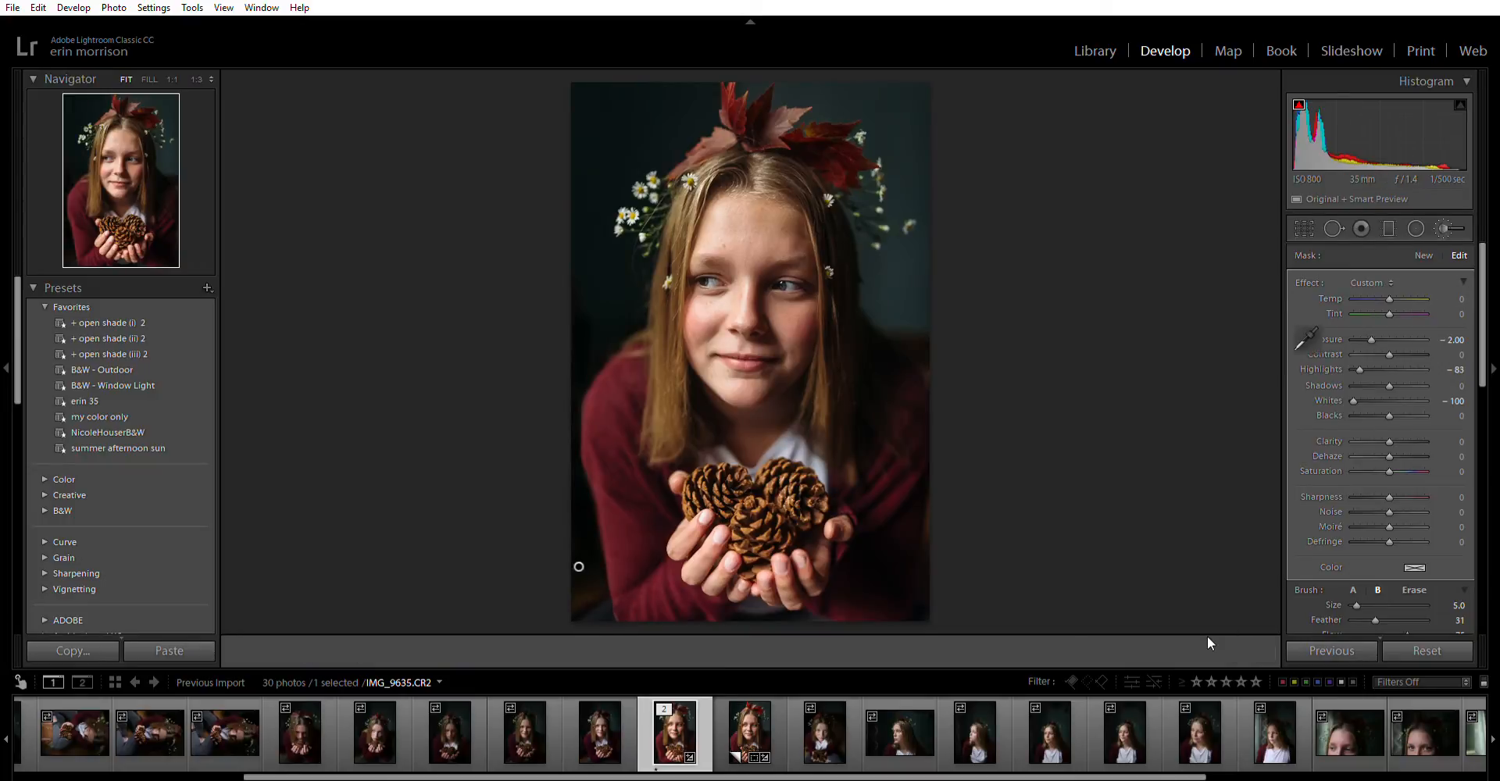
pyautogui.press('\\')
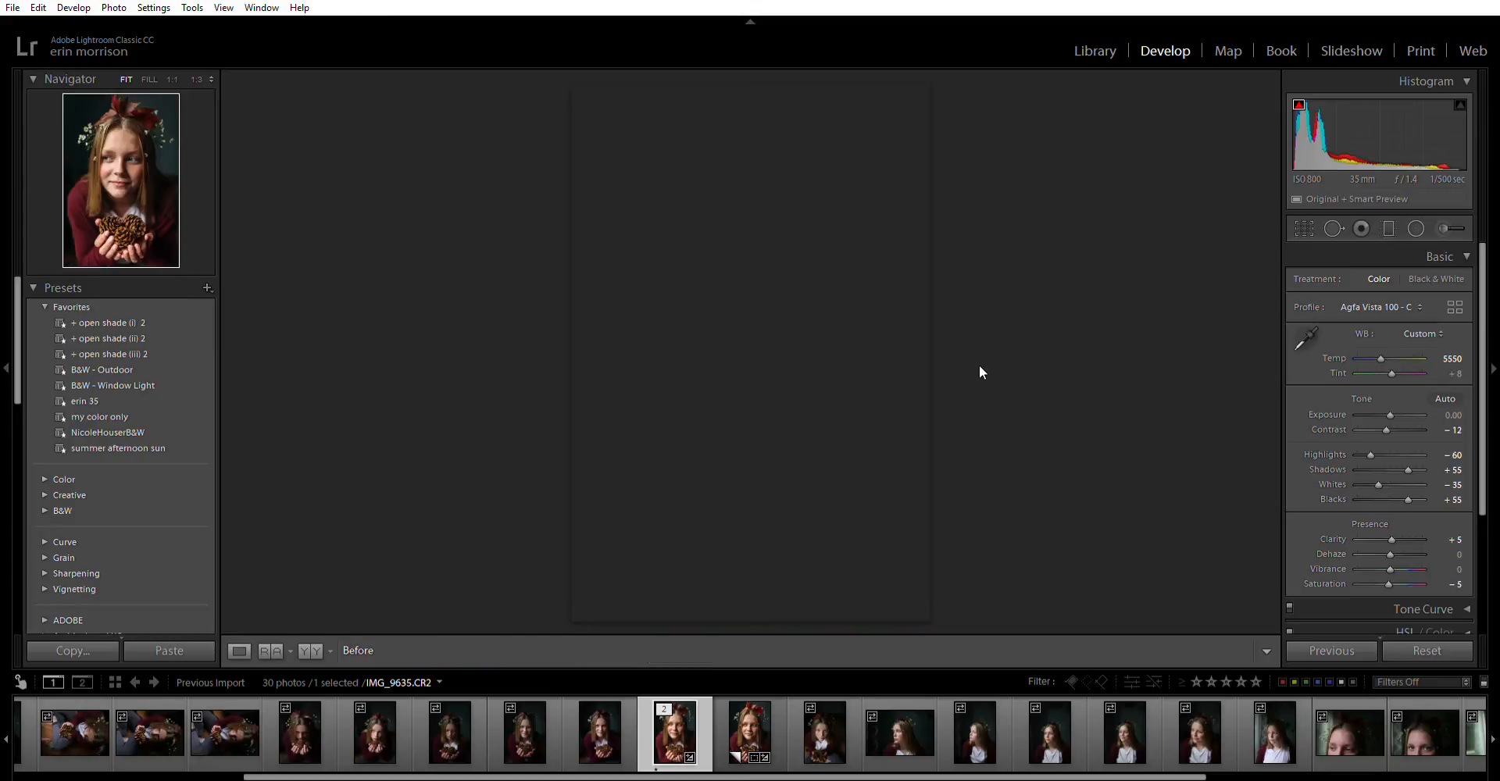
pyautogui.press('\\')
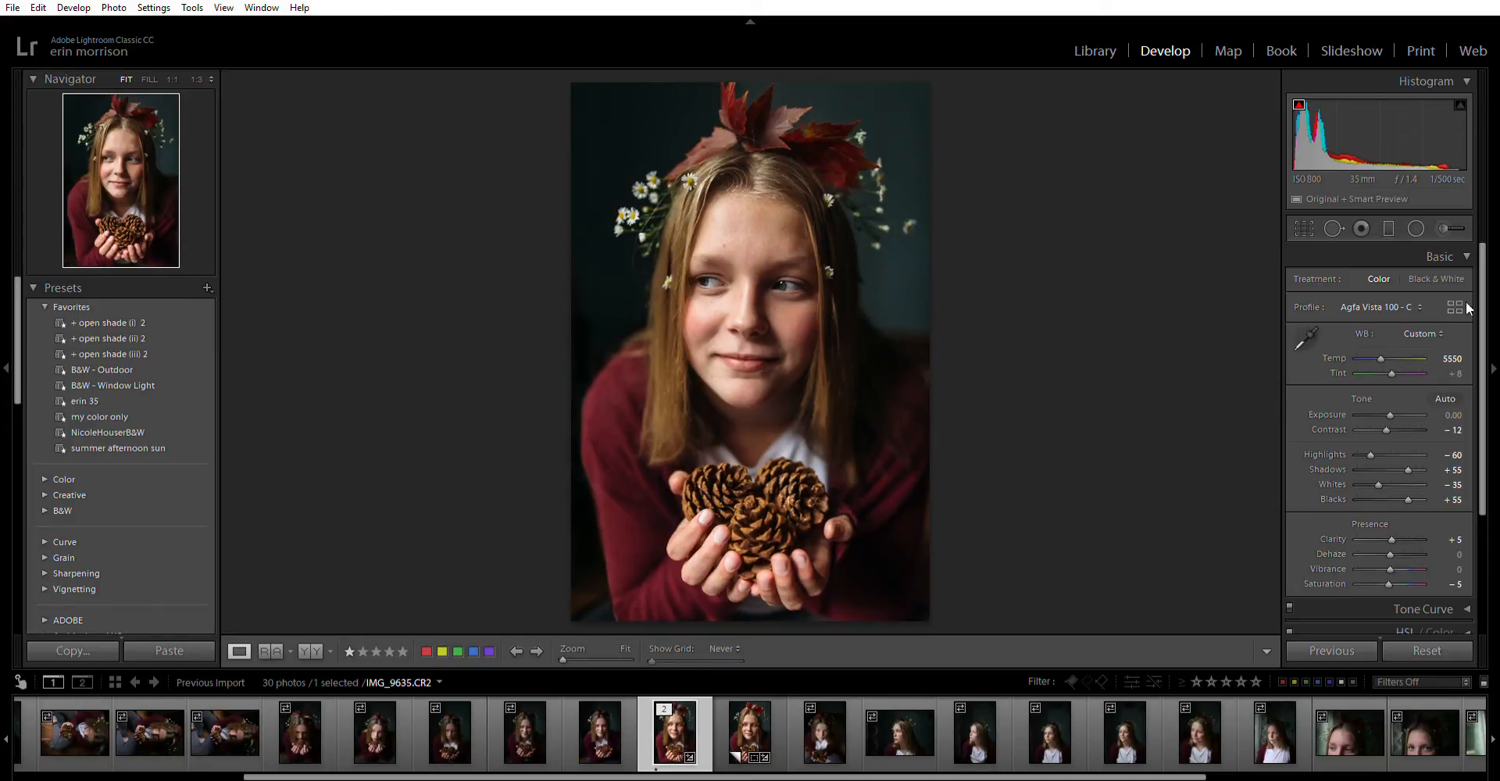
# Set the HSL yellow saturation to -33 and the red luminance to +9.
pyautogui.scroll(-4, 1469, 485)
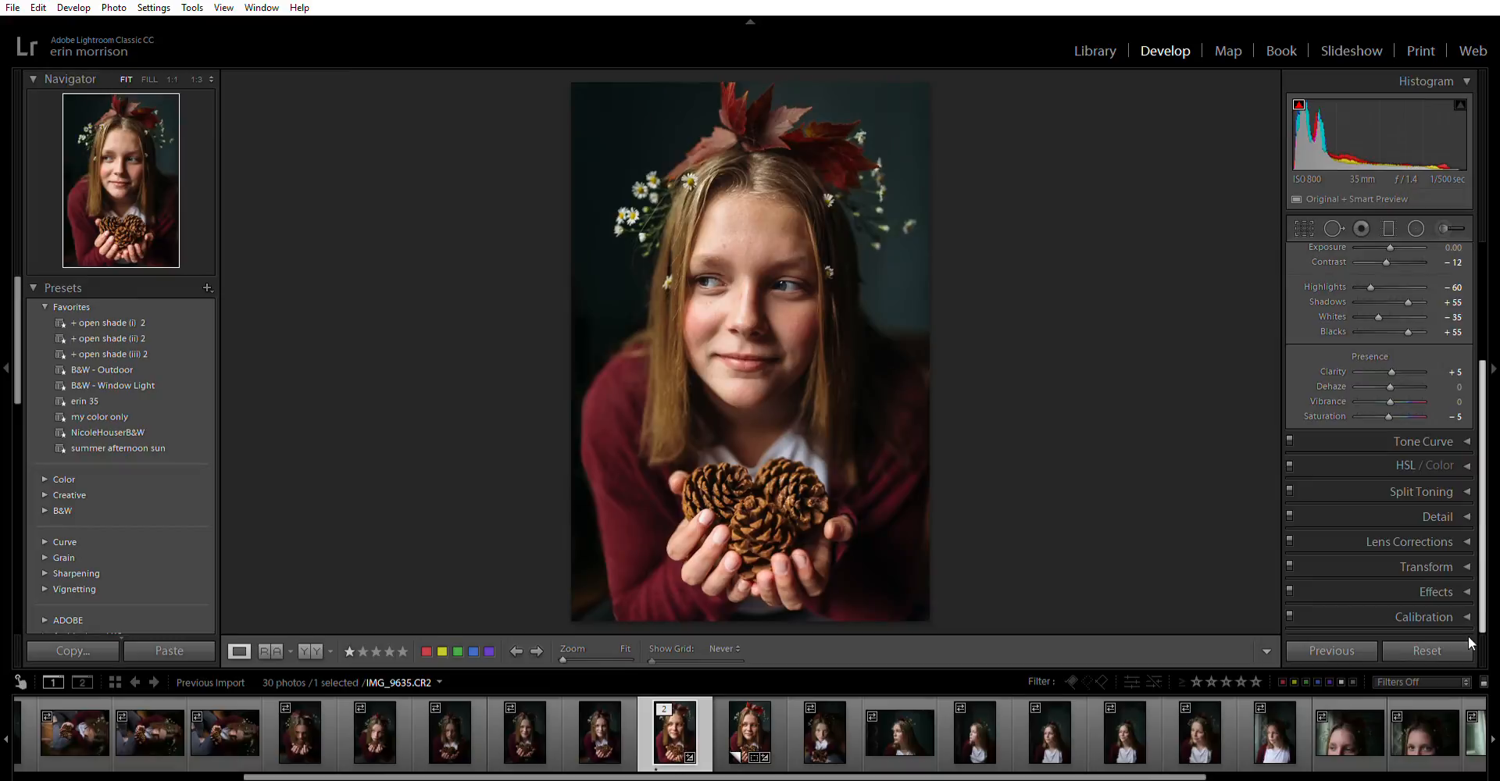
pyautogui.click(1466, 466)
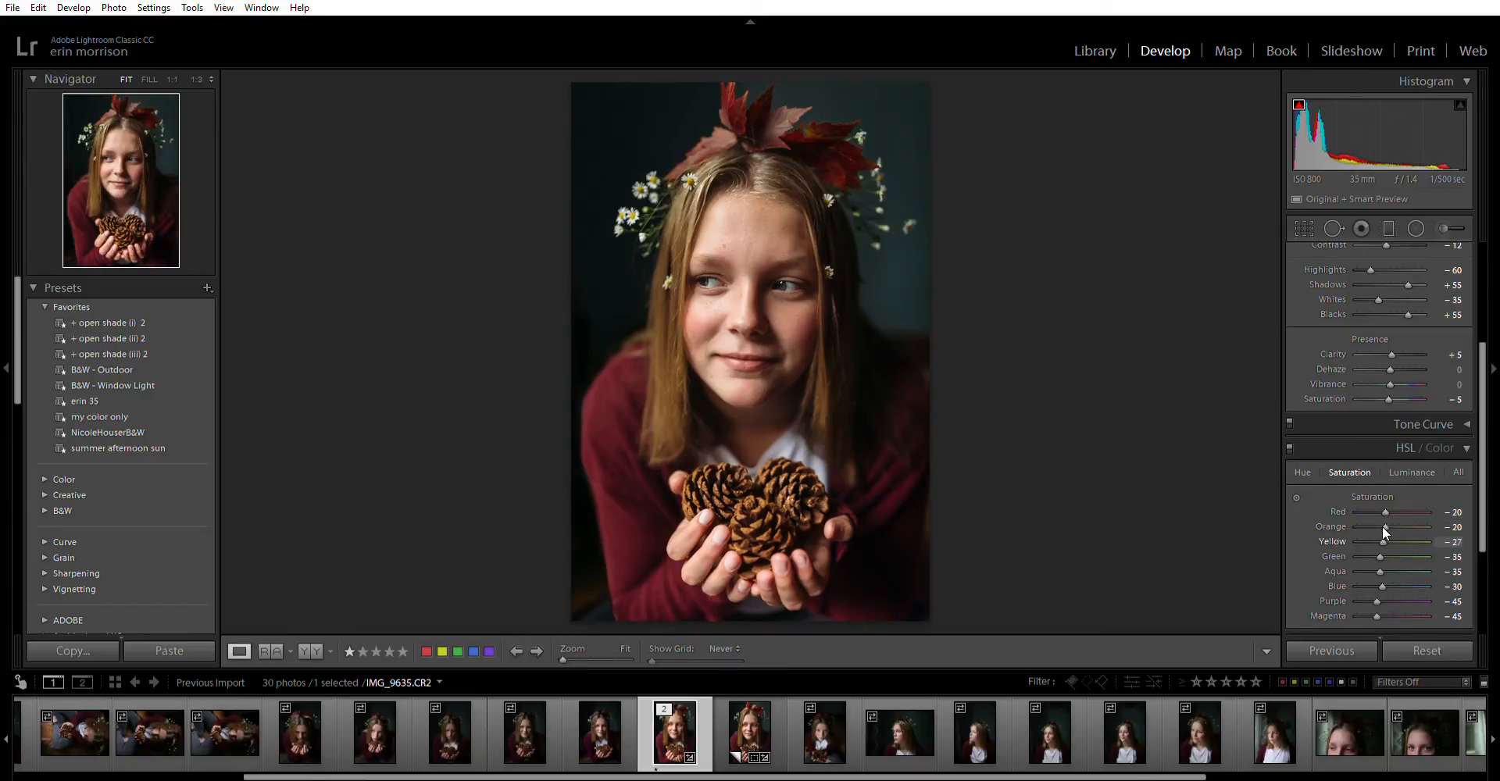
pyautogui.moveTo(1381, 527); pyautogui.dragTo(1381, 526)
pyautogui.click(1395, 474)
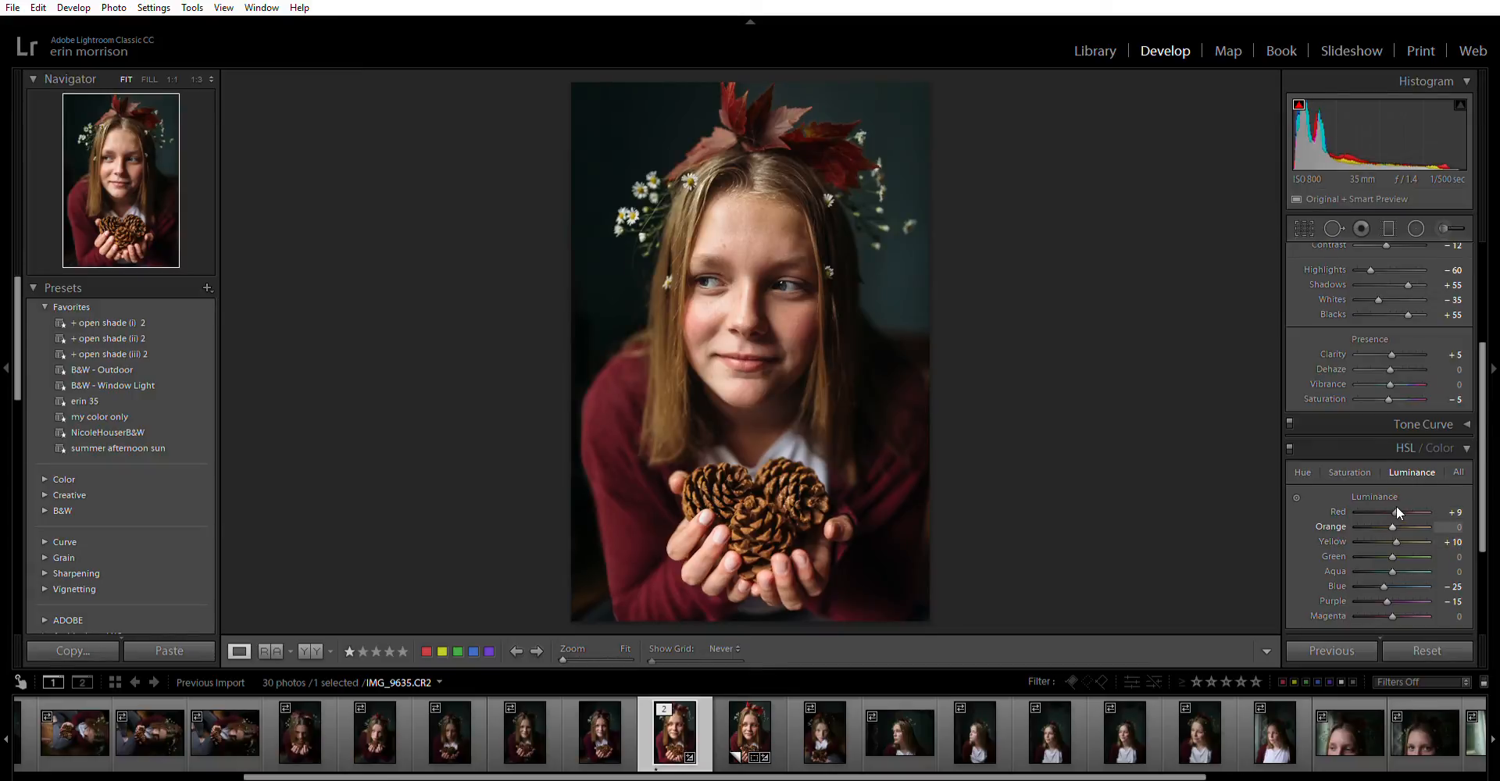
# Set the HSL red saturation to -16 and compare the photo with its original version.
pyautogui.click(1302, 471)
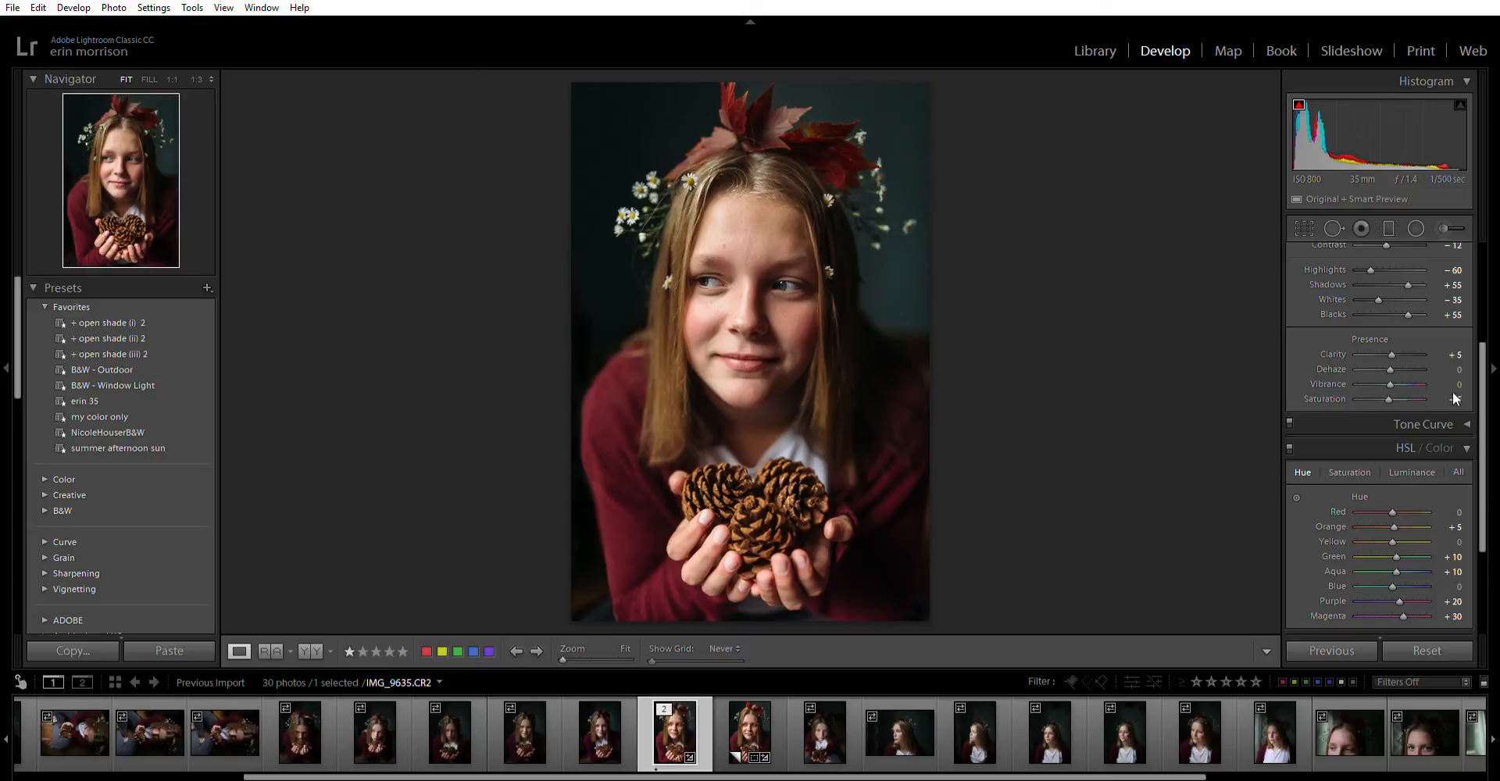
pyautogui.click(1349, 472)
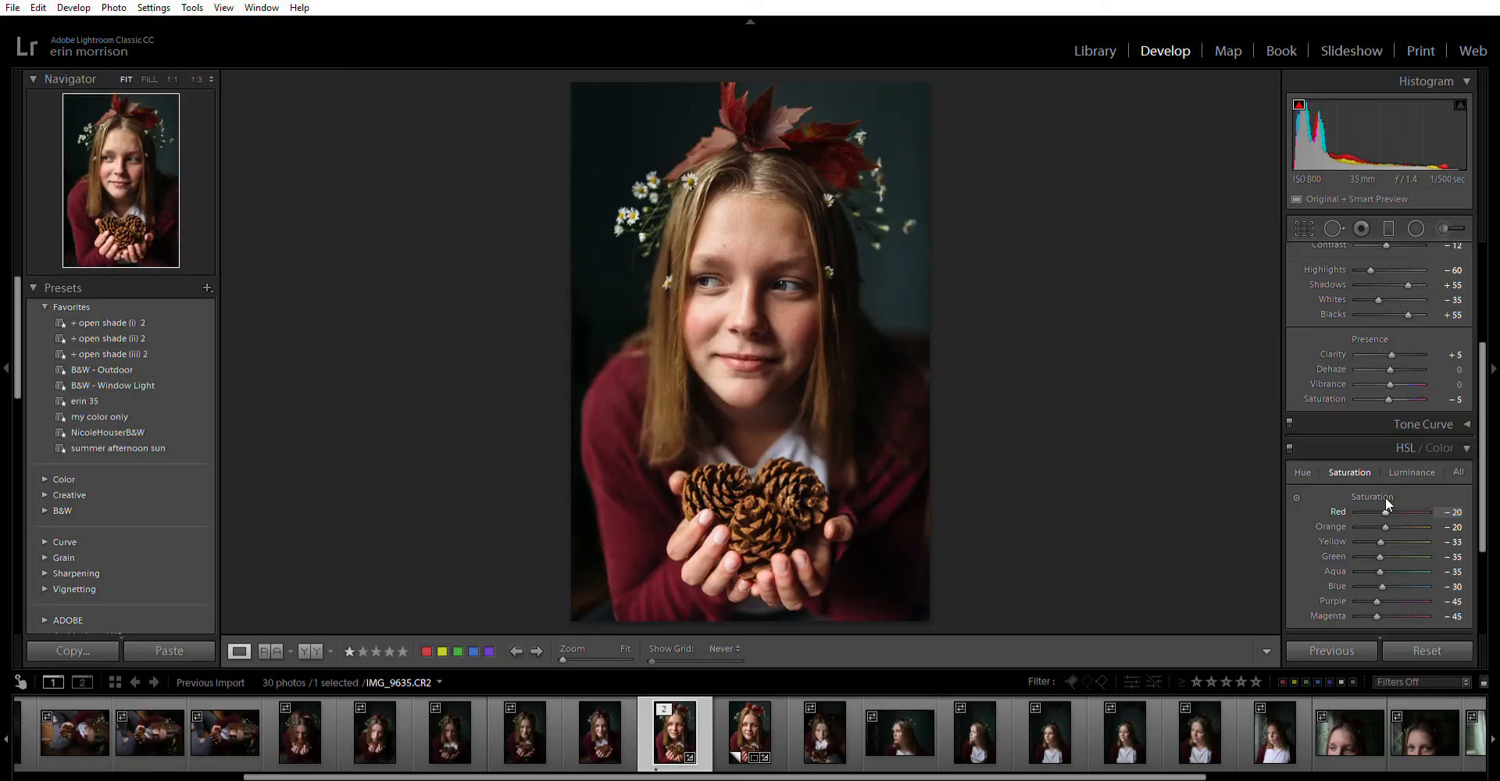
pyautogui.moveTo(1385, 511); pyautogui.dragTo(1387, 511)
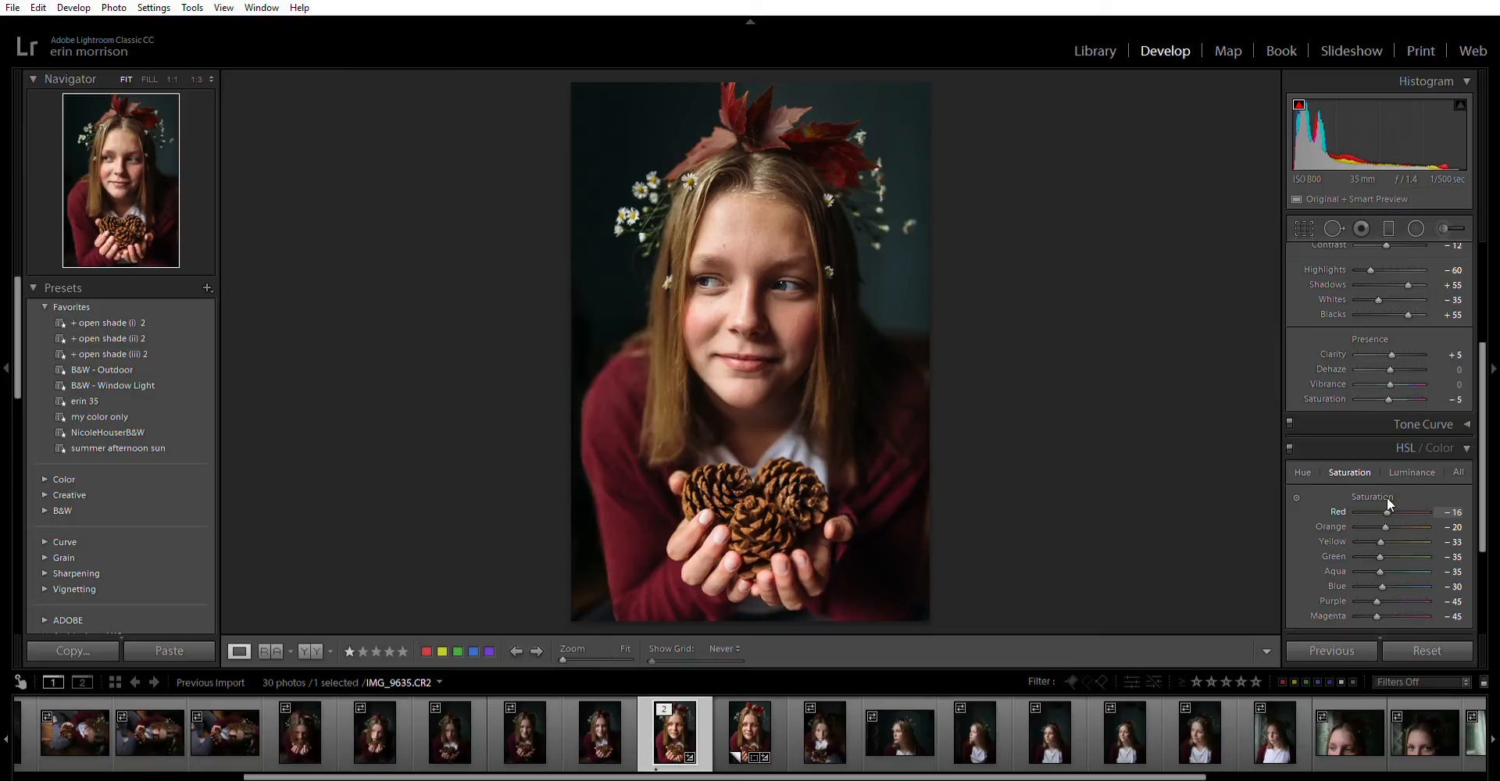
pyautogui.click(1449, 445)
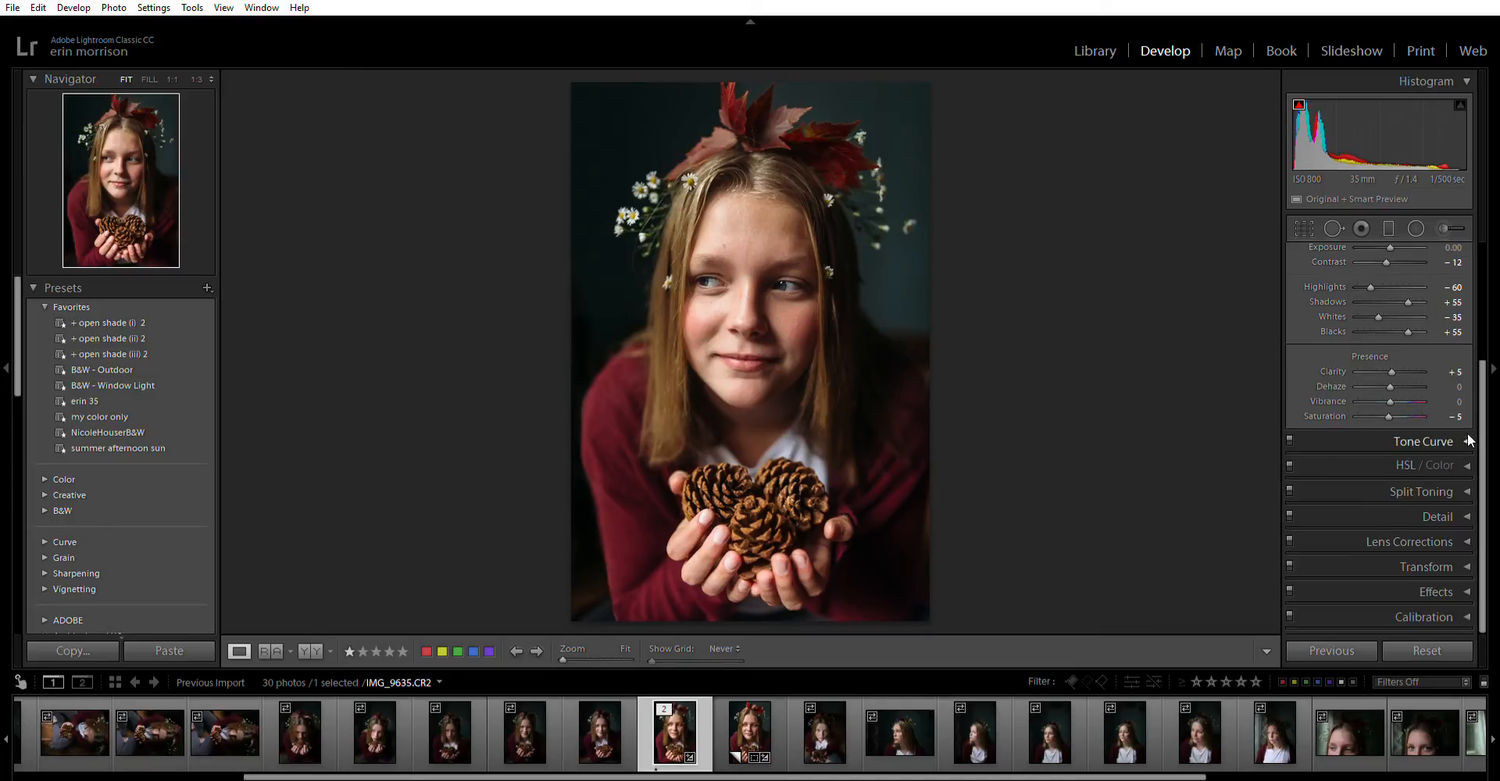
pyautogui.press('\\')
pyautogui.press('\\')
# Reset the adjustment brush, set its saturation to 24 and paint over the middle leaves of the crown.
pyautogui.click(1449, 228)
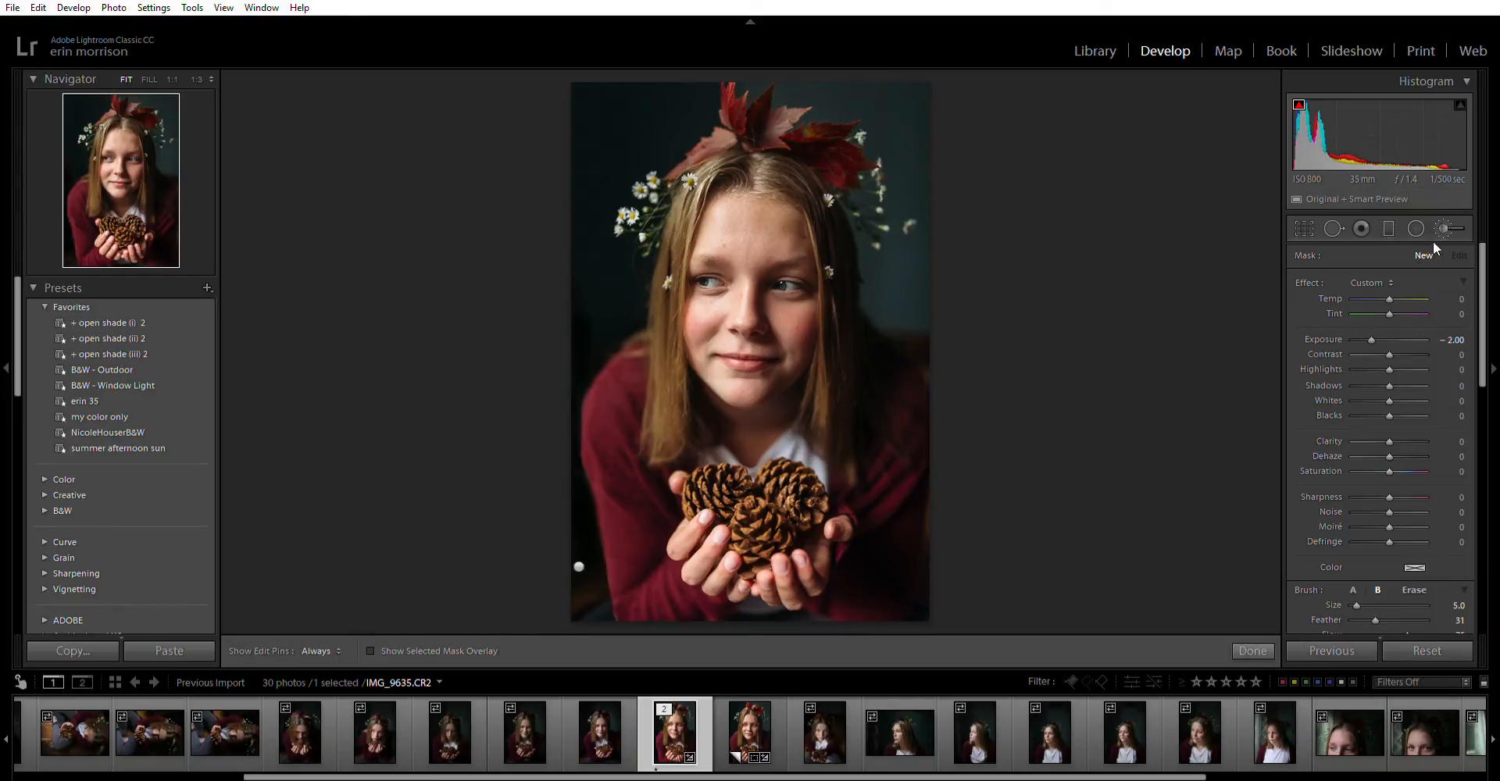
pyautogui.doubleClick(1309, 281)
pyautogui.moveTo(1389, 470); pyautogui.dragTo(1398, 471)
pyautogui.moveTo(761, 112)
pyautogui.mouseDown()
pyautogui.moveTo(780, 121)
pyautogui.moveTo(773, 135)
pyautogui.moveTo(792, 124)
pyautogui.mouseUp()
pyautogui.press('h')
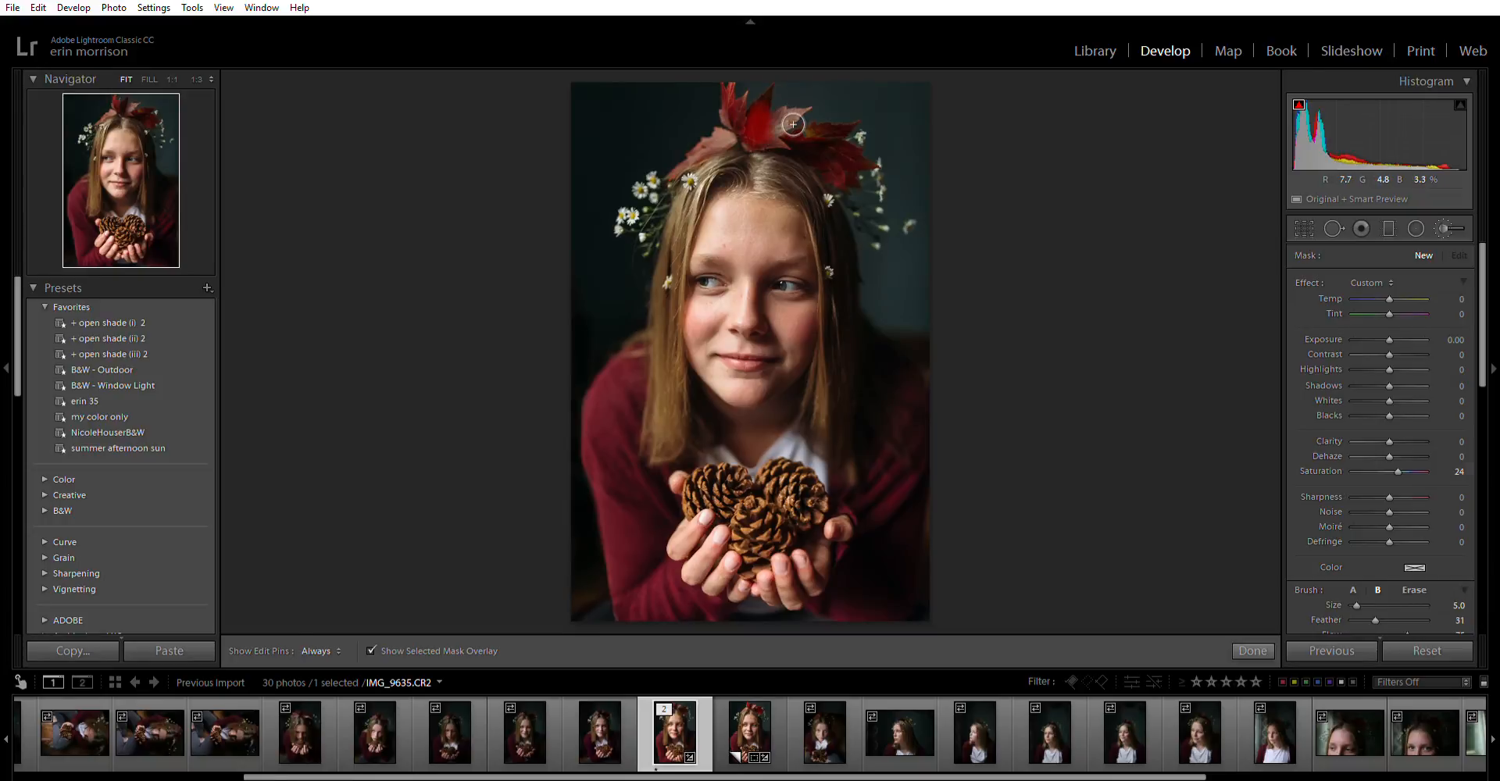
# Extend the saturation mask over the crown's remaining leaves on both sides, switching the brush size between 2 and 5.
pyautogui.scroll(-3, 793, 124)
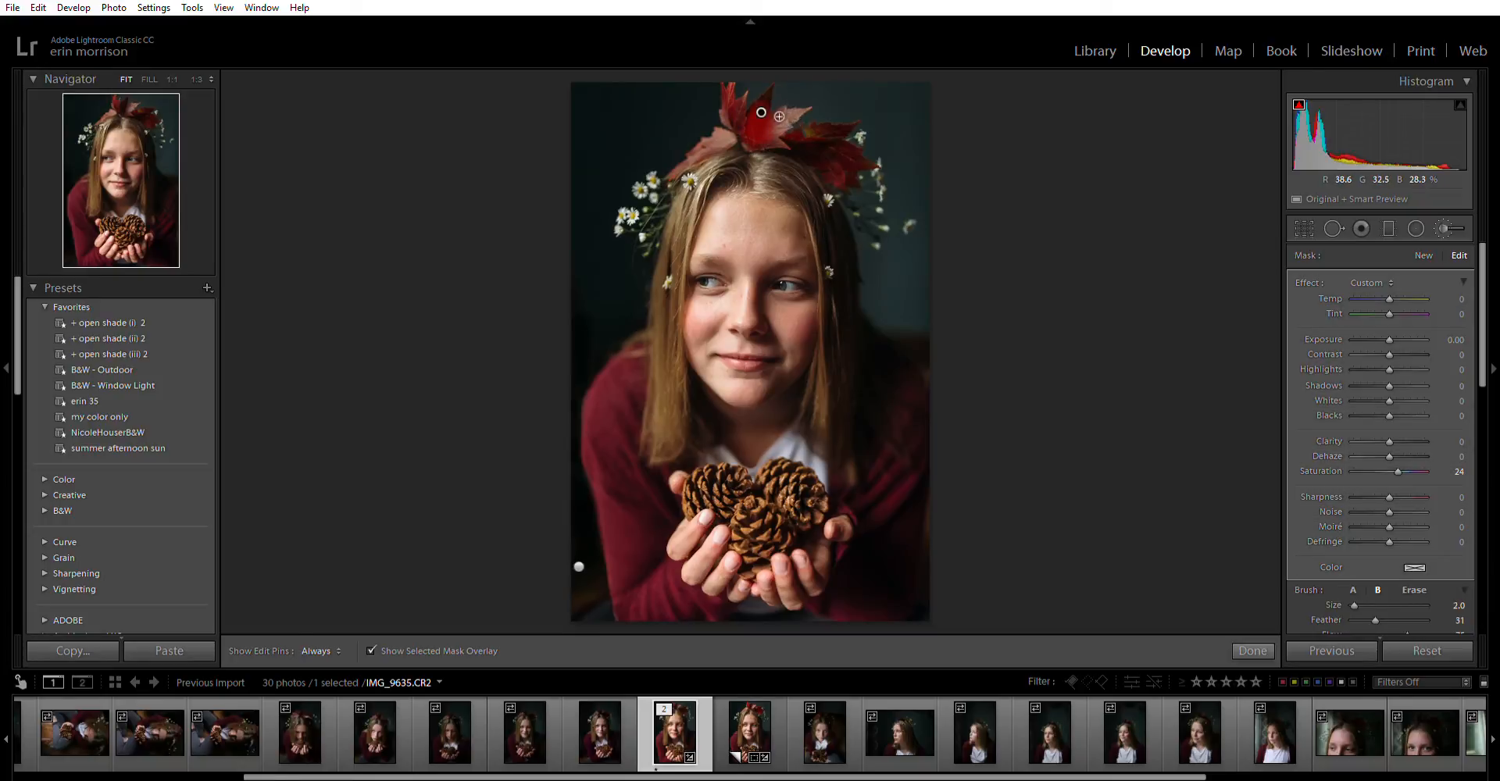
pyautogui.press('h')
pyautogui.press('h')
pyautogui.moveTo(844, 167)
pyautogui.mouseDown()
pyautogui.moveTo(808, 150)
pyautogui.moveTo(855, 133)
pyautogui.moveTo(846, 141)
pyautogui.moveTo(873, 162)
pyautogui.moveTo(849, 153)
pyautogui.mouseUp()
pyautogui.scroll(3, 837, 151)
pyautogui.press('h')
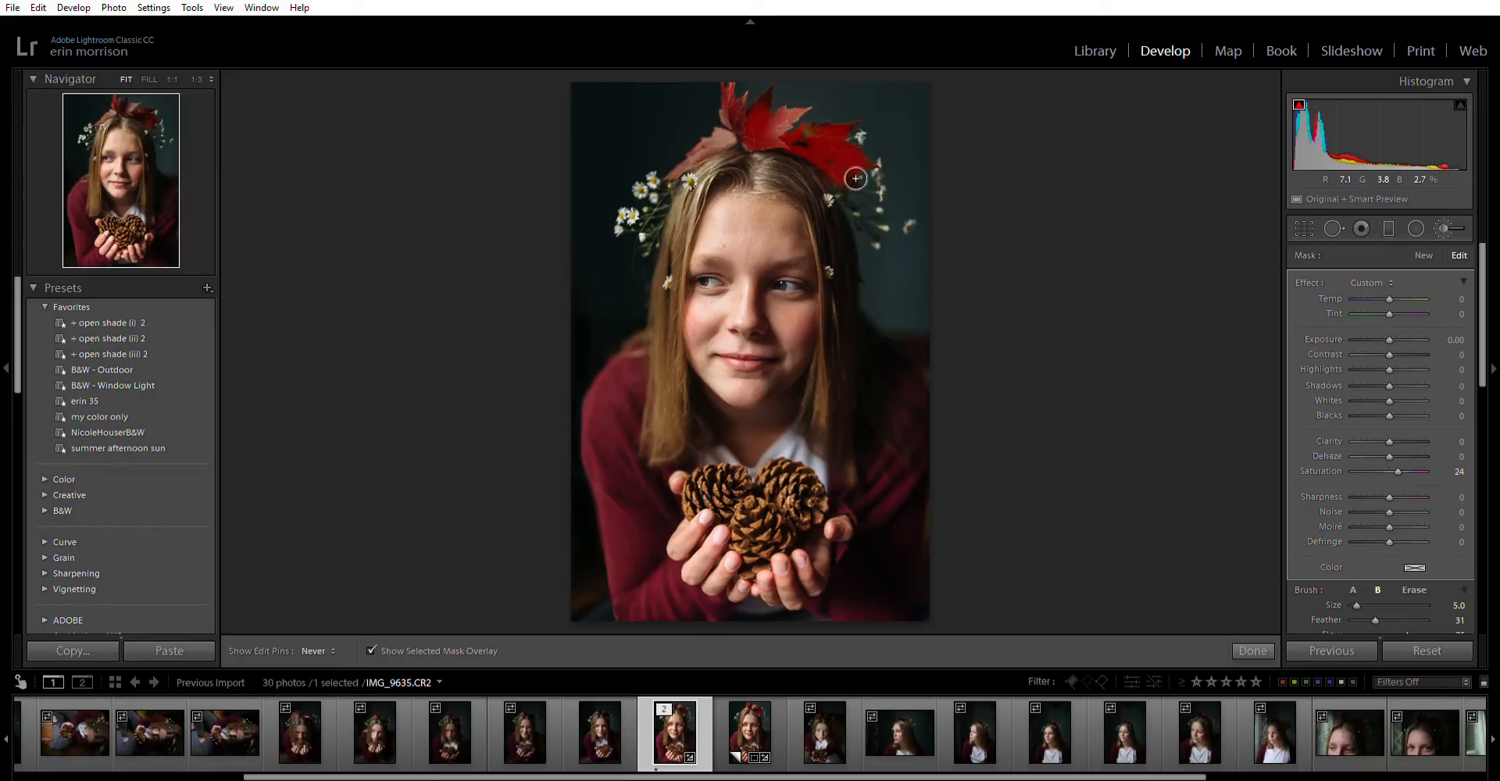
pyautogui.press('h')
pyautogui.click(736, 137)
pyautogui.press('[')
pyautogui.moveTo(723, 140)
pyautogui.mouseDown()
pyautogui.moveTo(686, 168)
pyautogui.moveTo(743, 135)
pyautogui.moveTo(679, 170)
pyautogui.moveTo(740, 129)
pyautogui.moveTo(739, 82)
pyautogui.moveTo(745, 119)
pyautogui.moveTo(741, 90)
pyautogui.moveTo(754, 100)
pyautogui.moveTo(743, 136)
pyautogui.moveTo(795, 110)
pyautogui.mouseUp()
pyautogui.press('h')
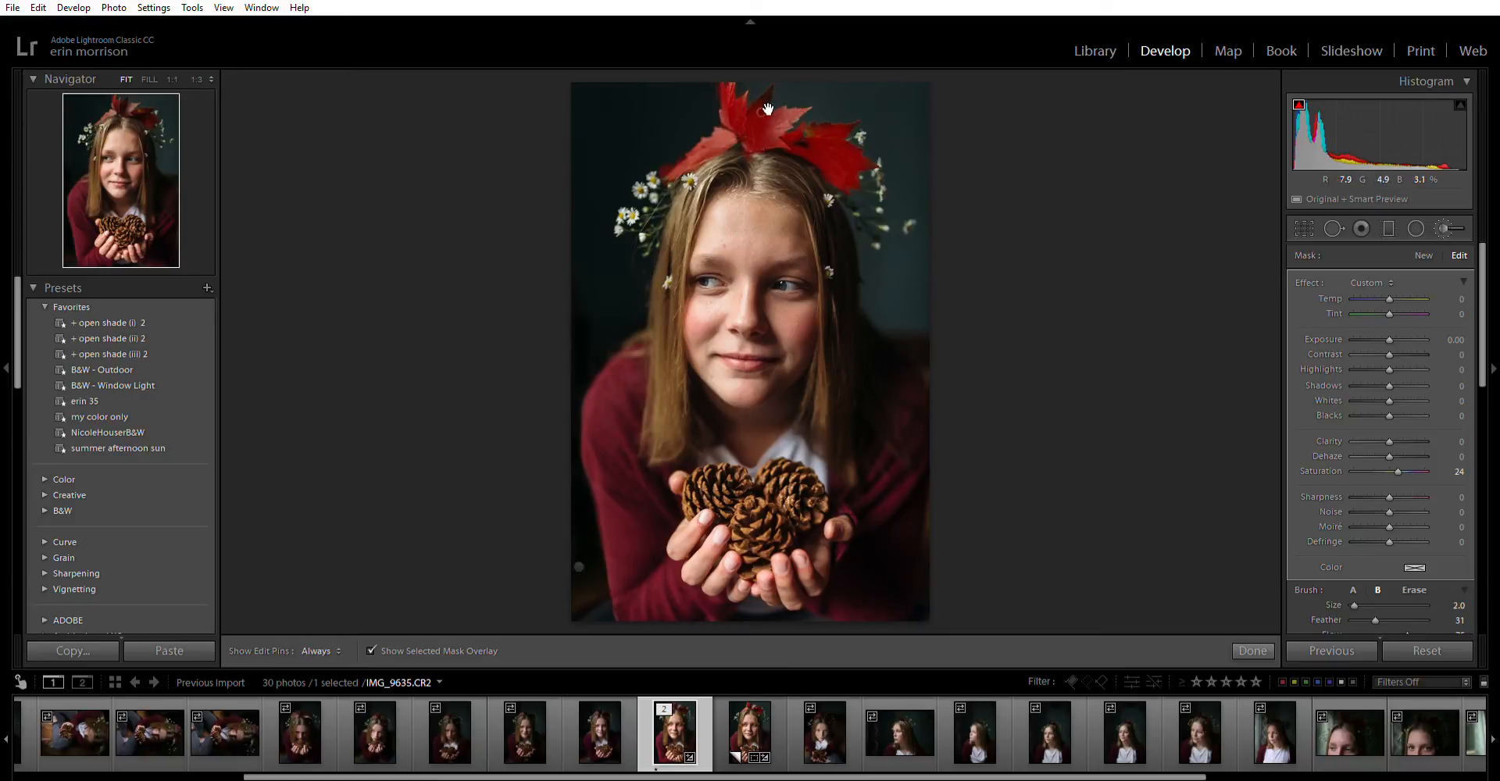
# Undo the last brush change to the crown leaf mask and turn off the mask overlay.
pyautogui.press('[')
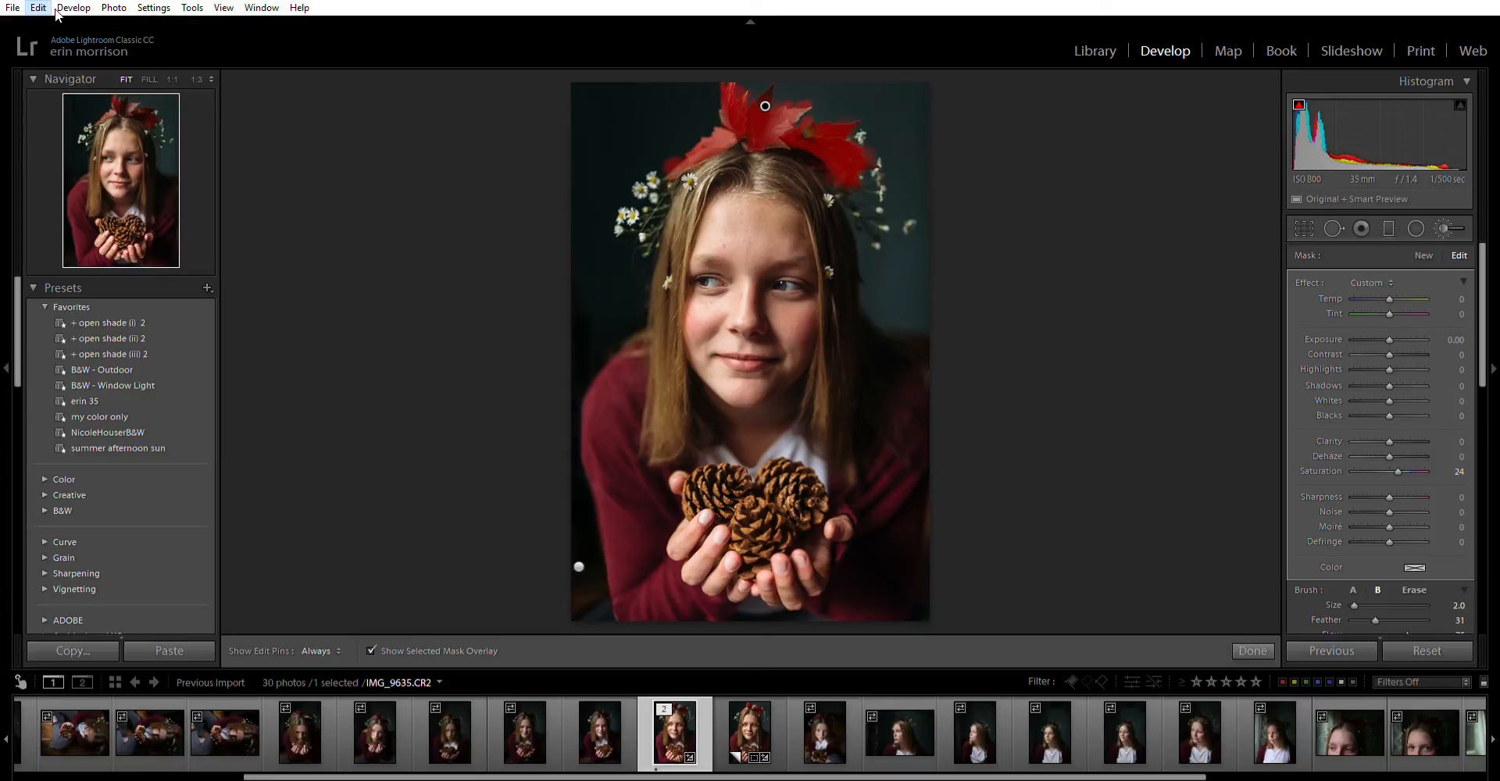
pyautogui.hotkey('ctrl', 'z')
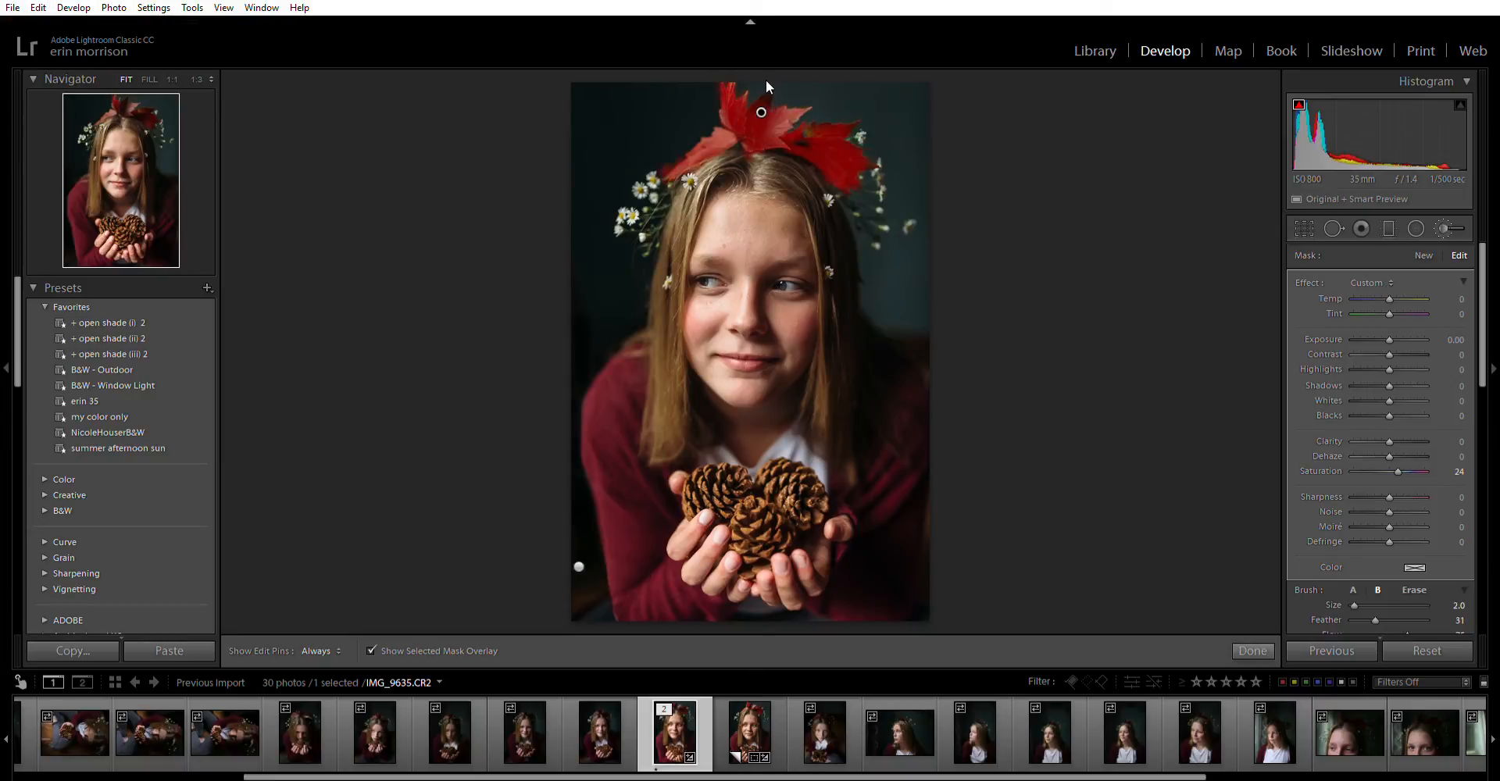
pyautogui.press('h')
pyautogui.press('h')
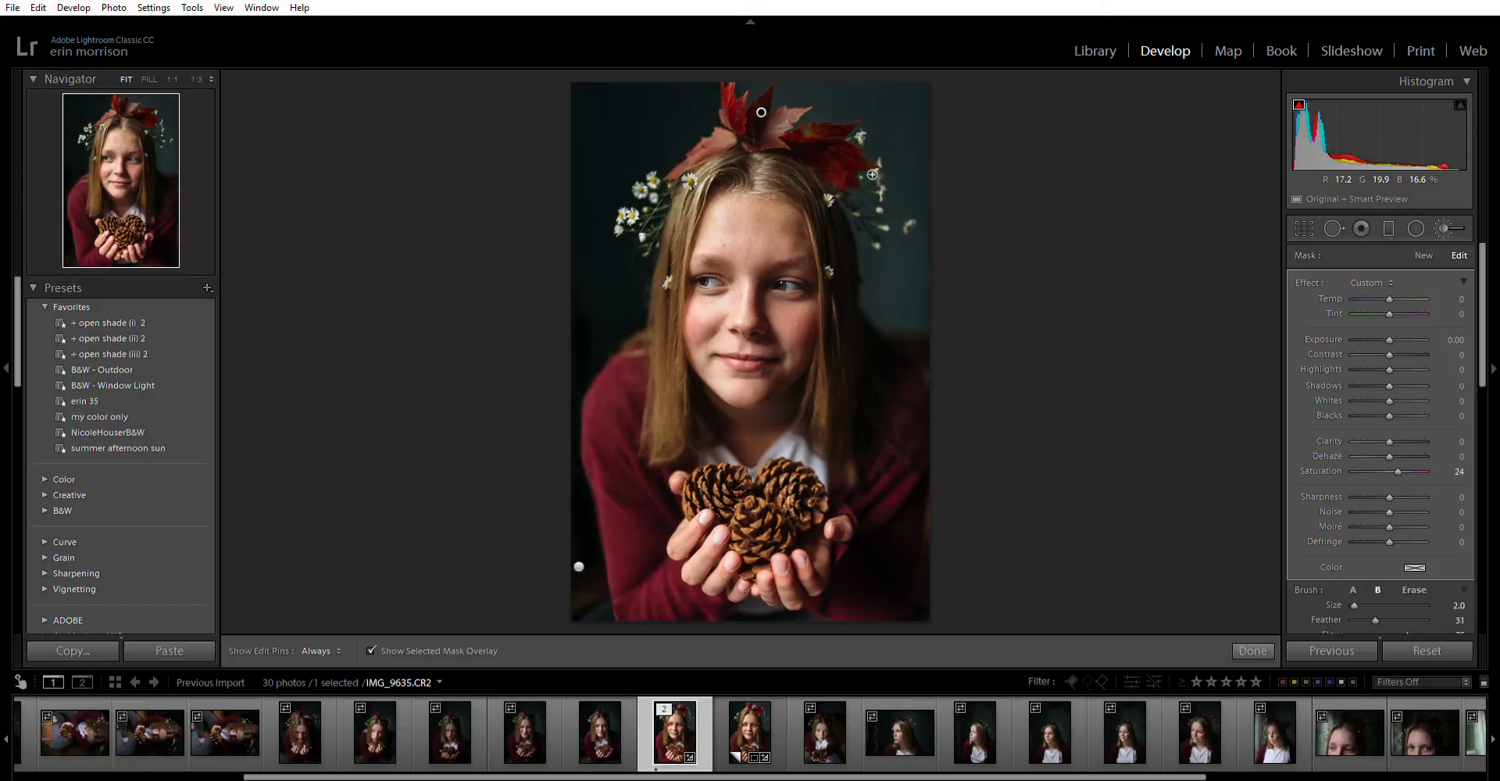
pyautogui.press('o')
pyautogui.press('h')
# Set the leaf mask's exposure to 0.61, highlights to 57 and saturation to 63, and compare the photo with and without the brush effect.
pyautogui.moveTo(1389, 339); pyautogui.dragTo(1394, 326)
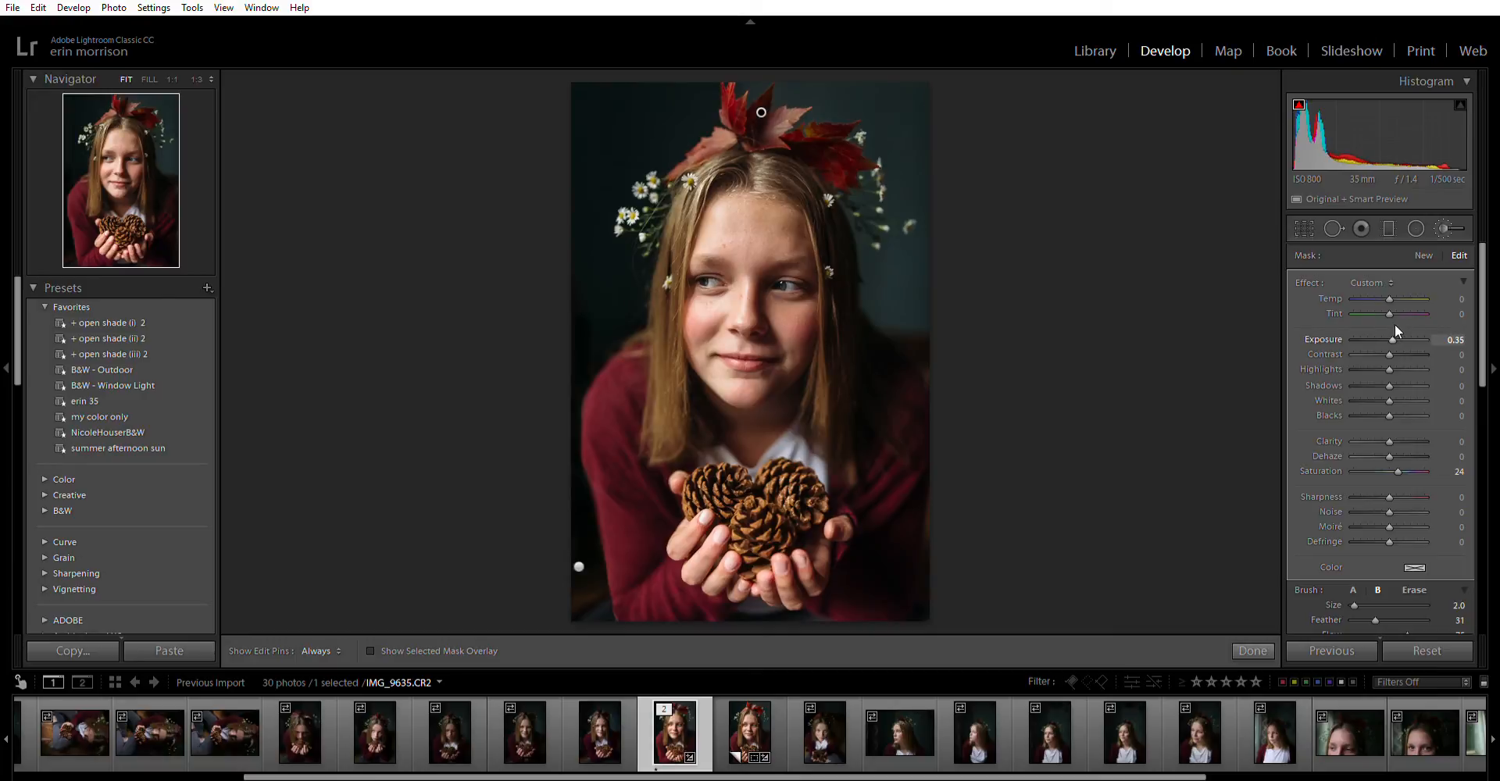
pyautogui.moveTo(1395, 325); pyautogui.dragTo(1396, 325)
pyautogui.moveTo(1406, 471); pyautogui.dragTo(1412, 471)
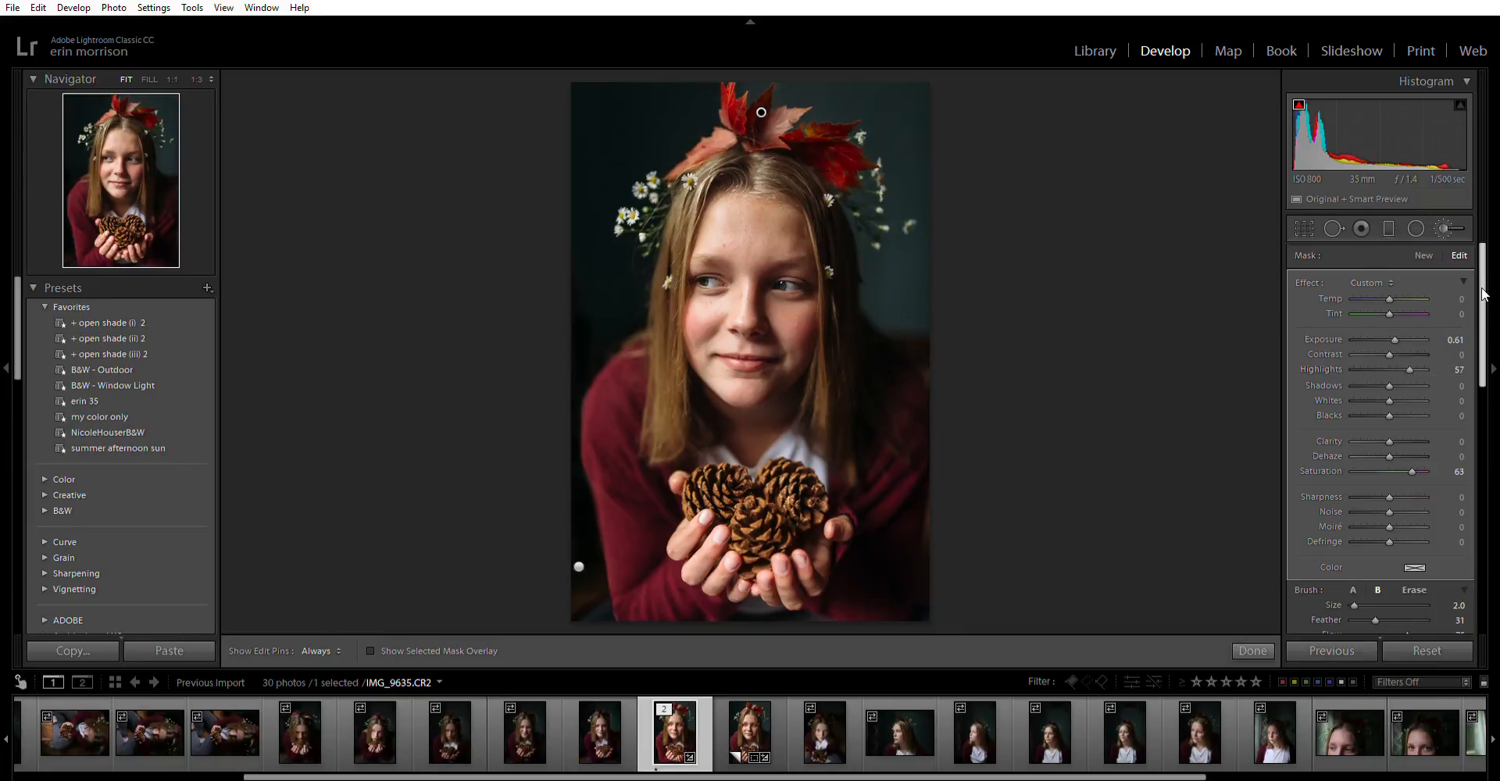
pyautogui.scroll(-3, 1483, 295)
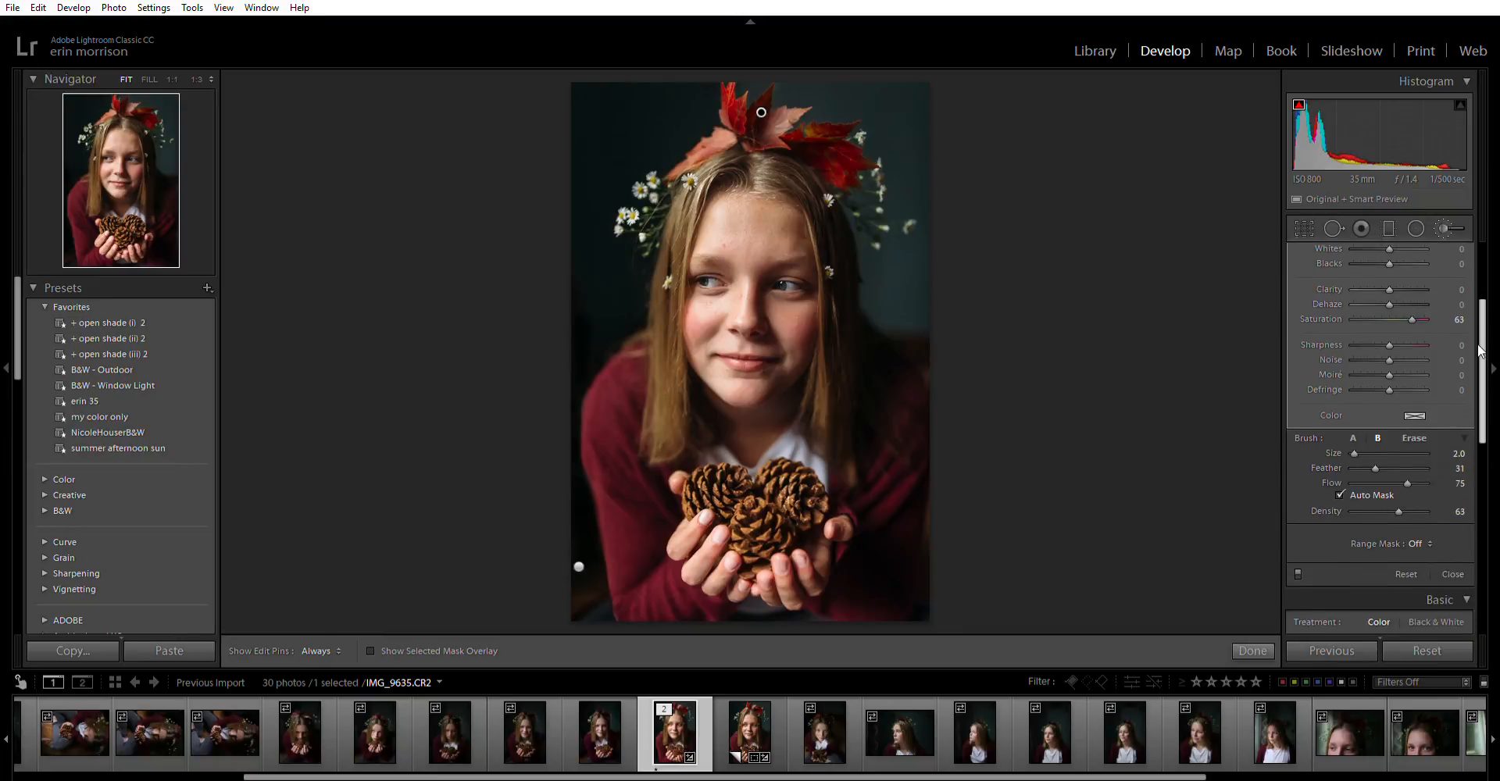
pyautogui.click(1299, 571)
pyautogui.click(1298, 571)
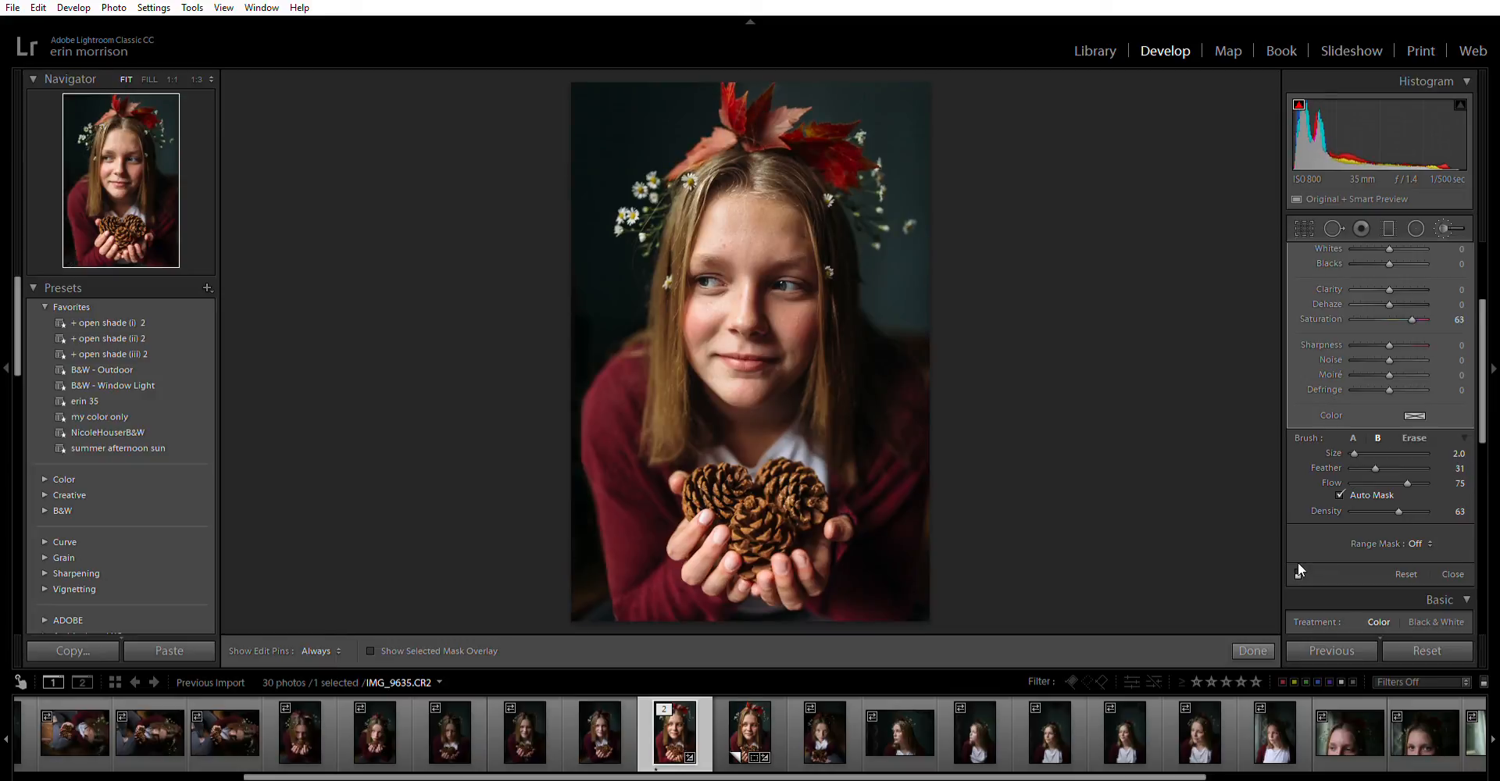
pyautogui.click(1298, 569)
pyautogui.click(1298, 565)
# Set the leaf mask's saturation to 39 and erase the mask from the background just above the crown's leaves.
pyautogui.moveTo(1413, 308); pyautogui.dragTo(1404, 308)
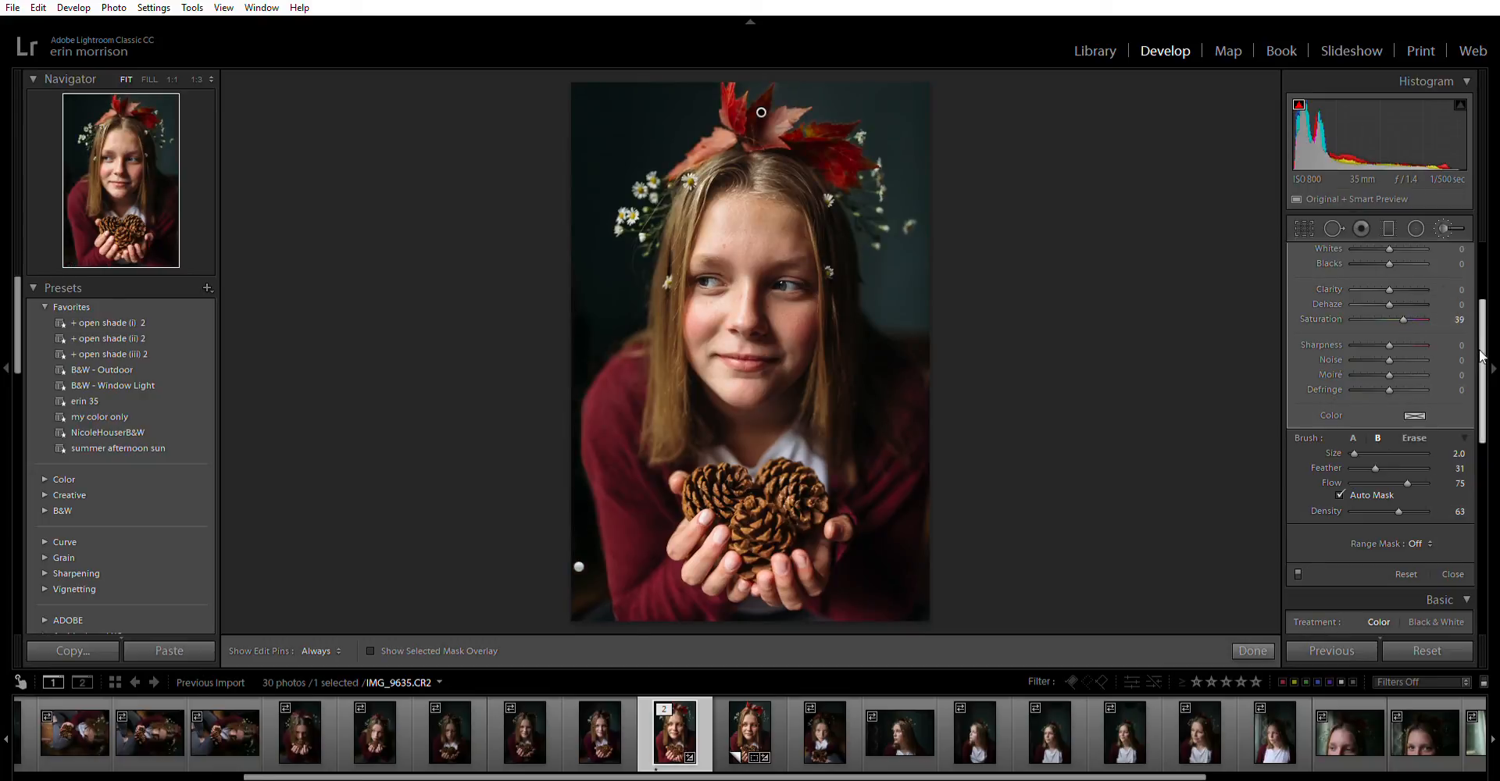
pyautogui.press('alt')
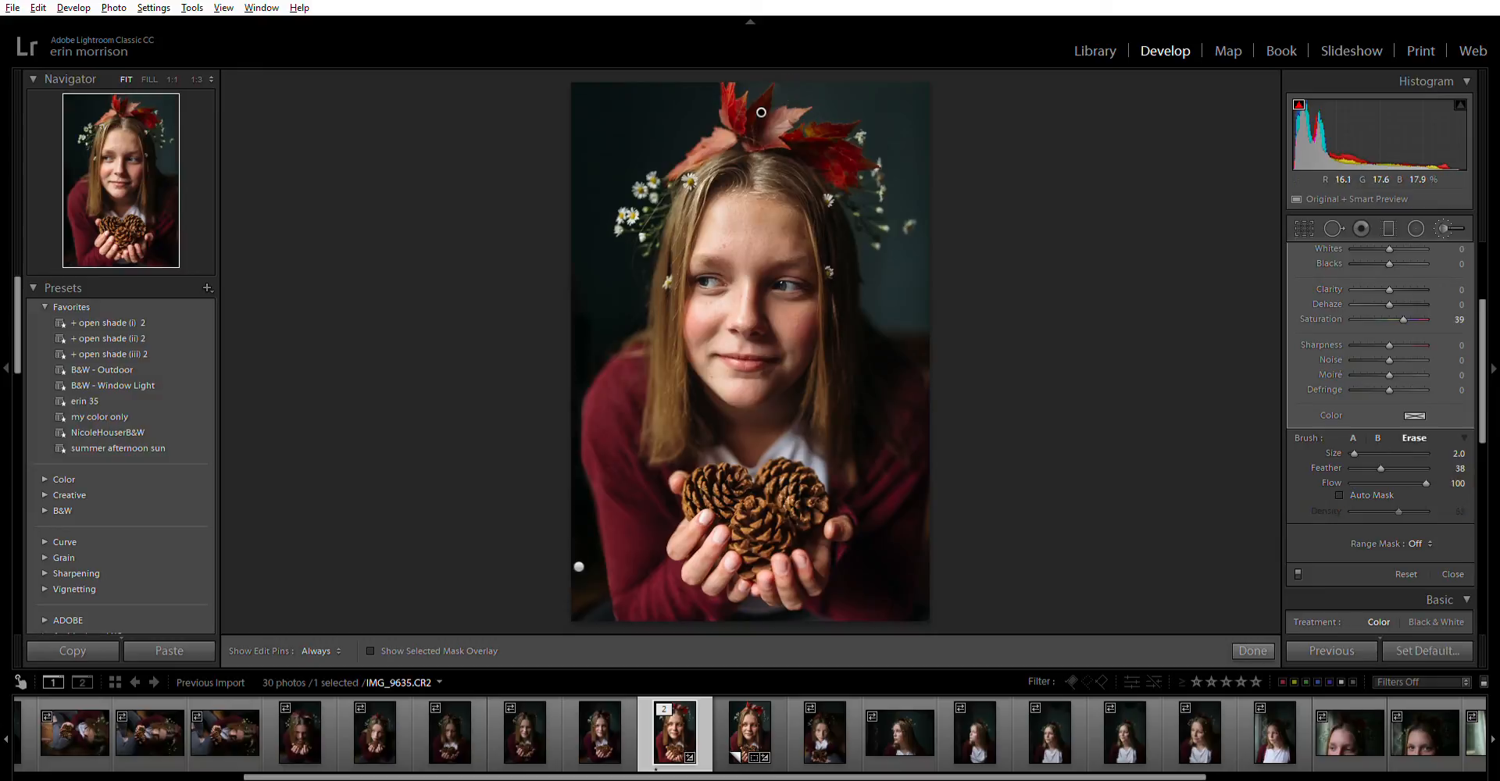
pyautogui.moveTo(789, 84)
pyautogui.mouseDown()
pyautogui.moveTo(785, 101)
pyautogui.moveTo(779, 75)
pyautogui.moveTo(758, 92)
pyautogui.moveTo(783, 68)
pyautogui.mouseUp()
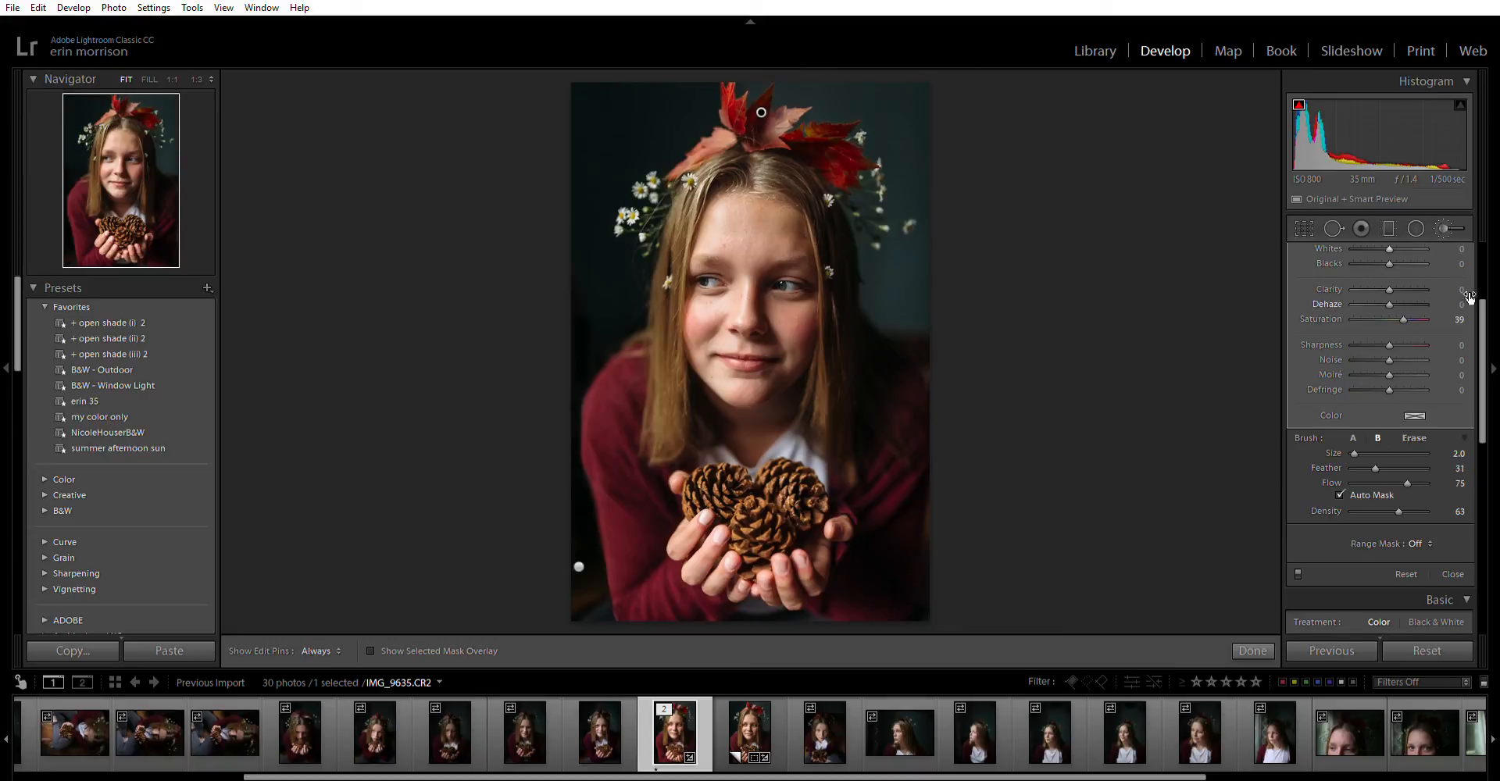
# Set the leaf mask's temperature to 11, tint to 13 and exposure to 0.44, and close the adjustment brush.
pyautogui.scroll(2, 1386, 299)
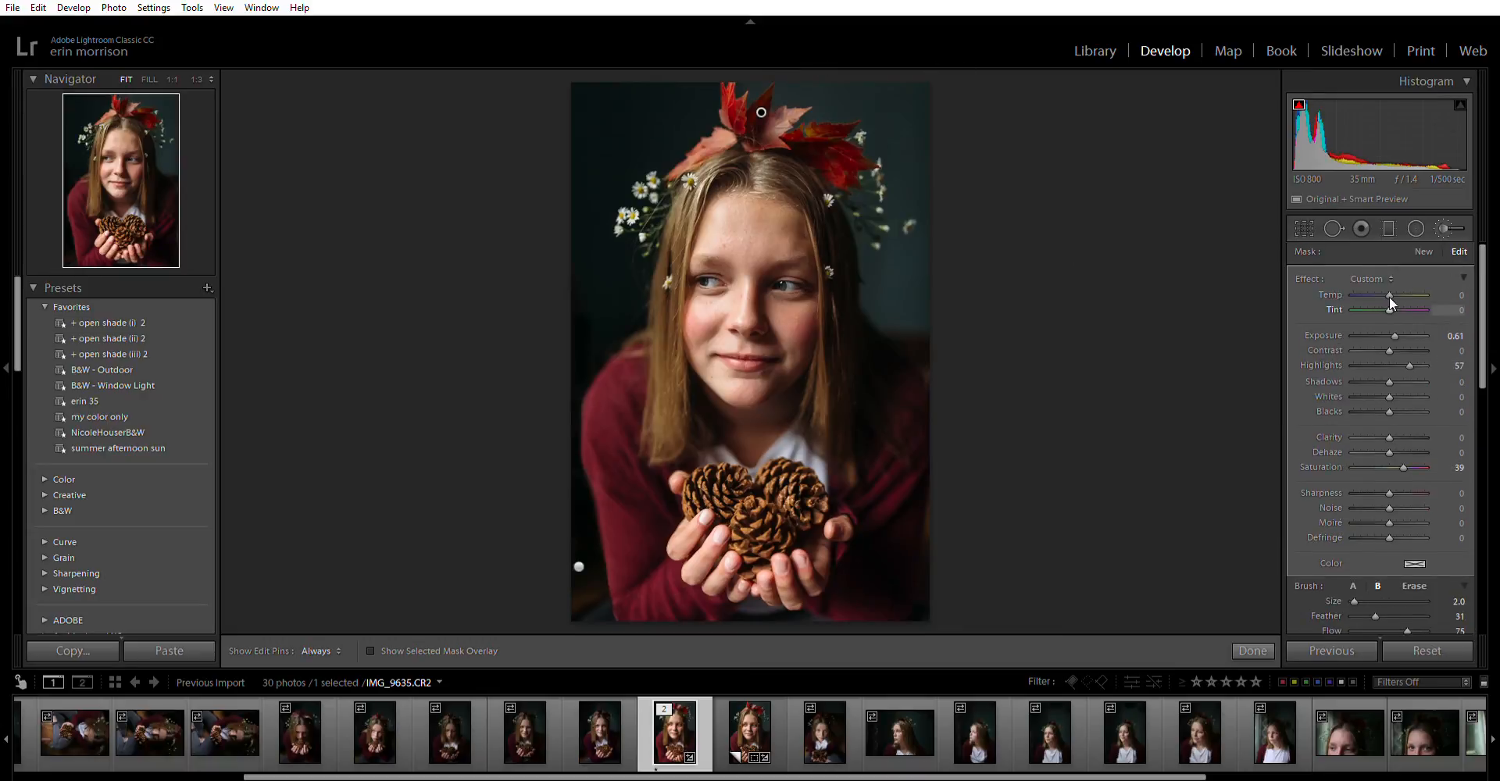
pyautogui.moveTo(1390, 294); pyautogui.dragTo(1394, 293)
pyautogui.click(1394, 322)
pyautogui.click(1446, 225)
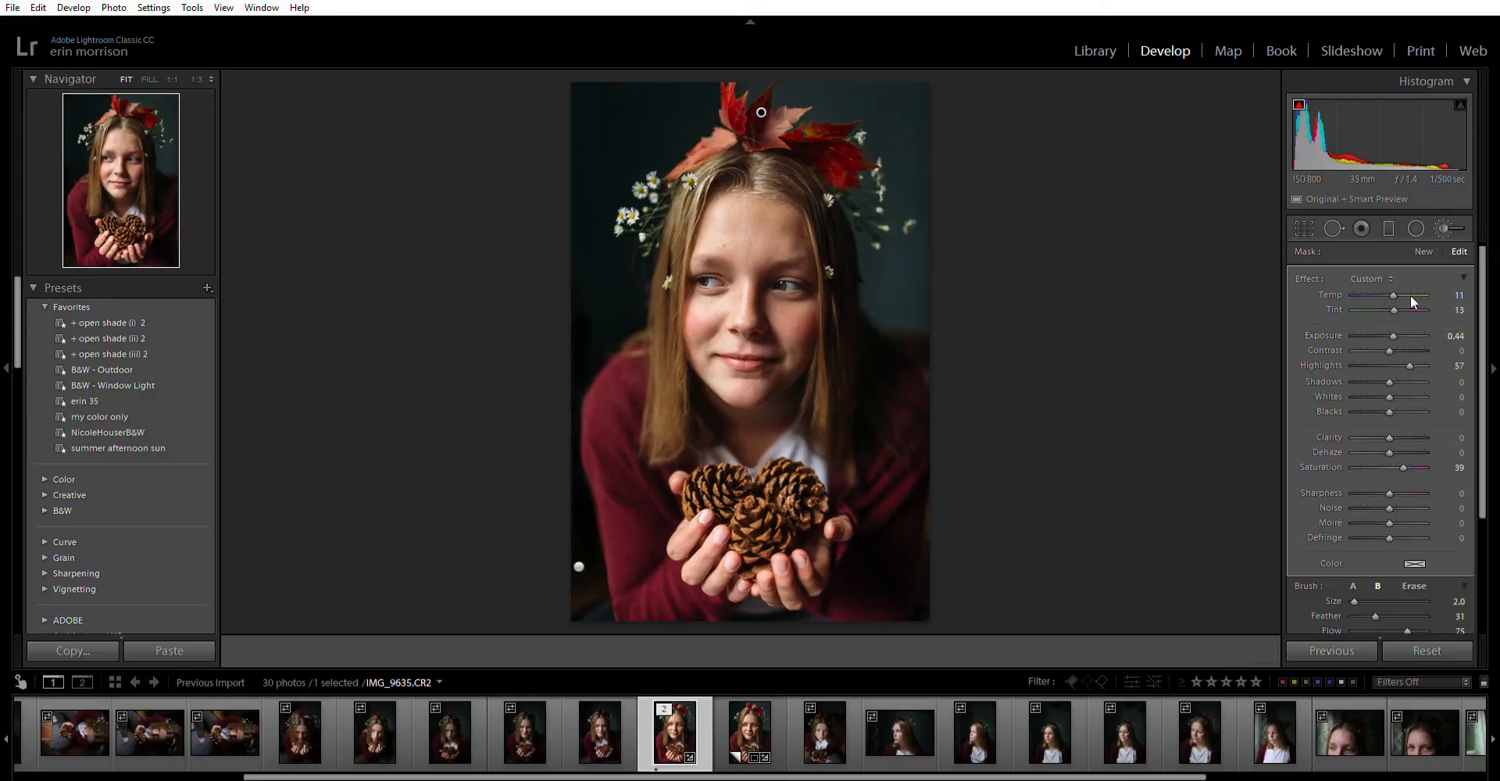